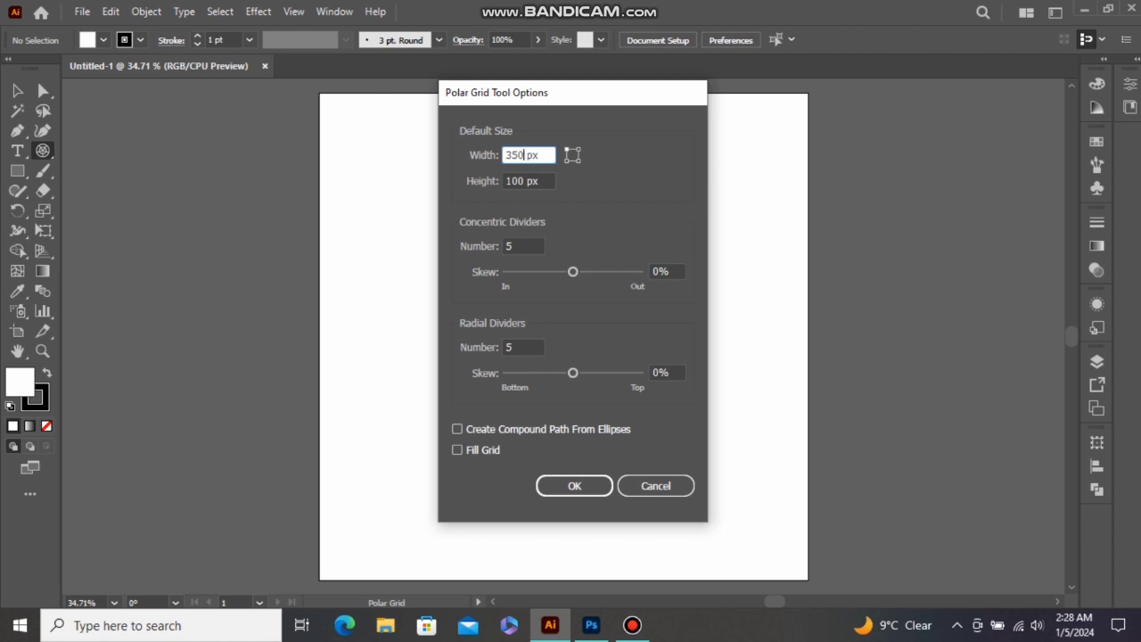
Step: Set the polar grid's height to 350 px with 8 concentric dividers and no radial dividers, and create it
drag(524, 181, 502, 181)
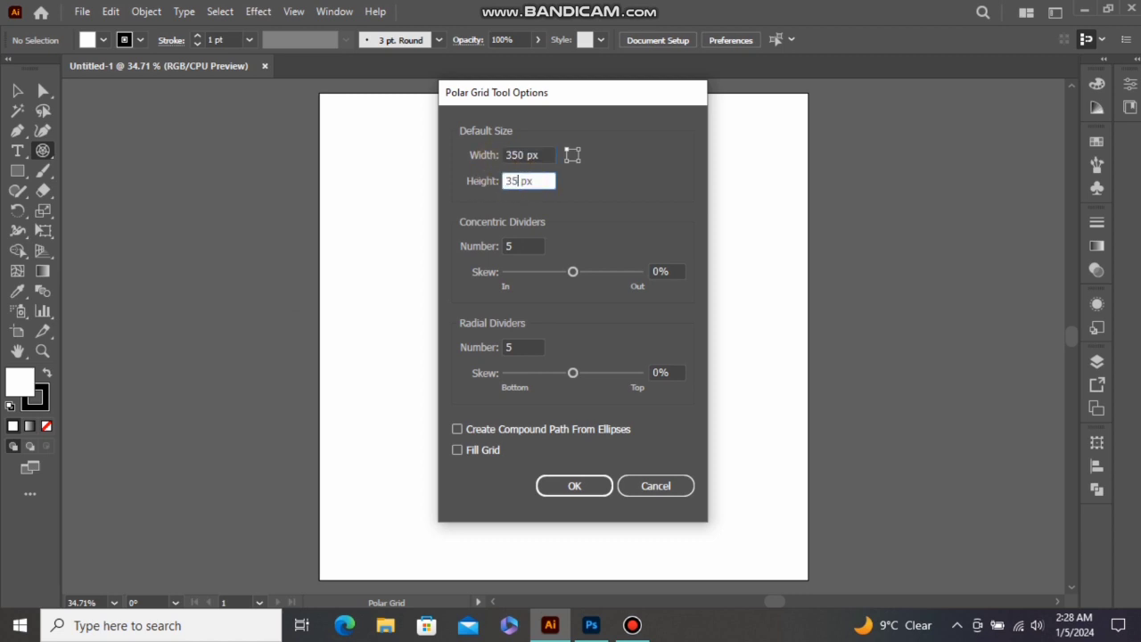
drag(523, 242, 490, 248)
text(8)
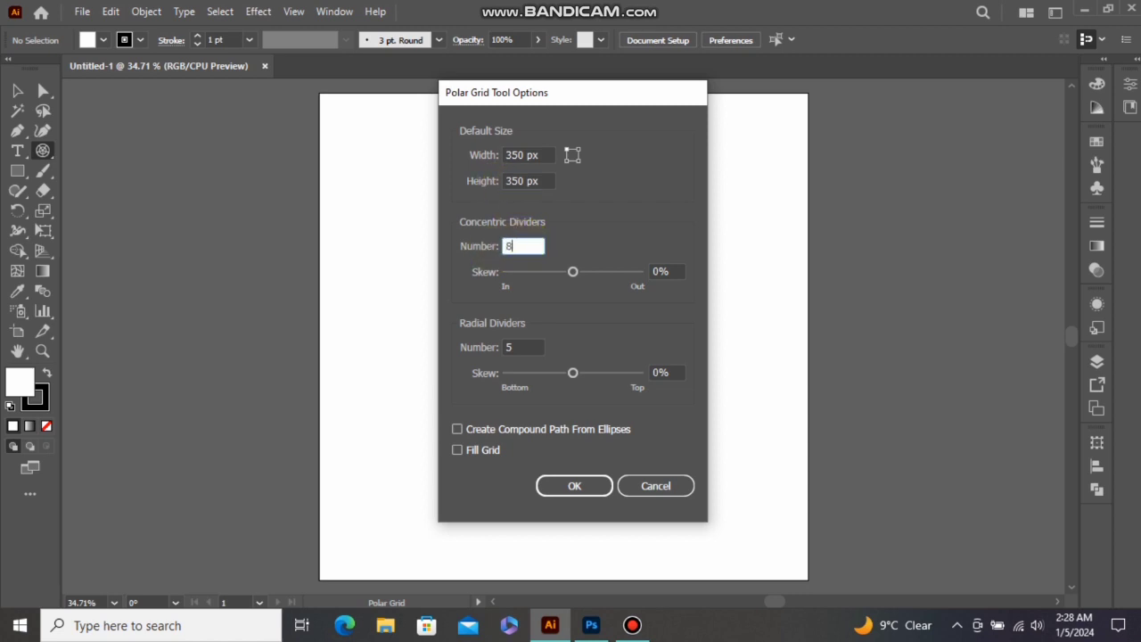
drag(519, 343, 497, 349)
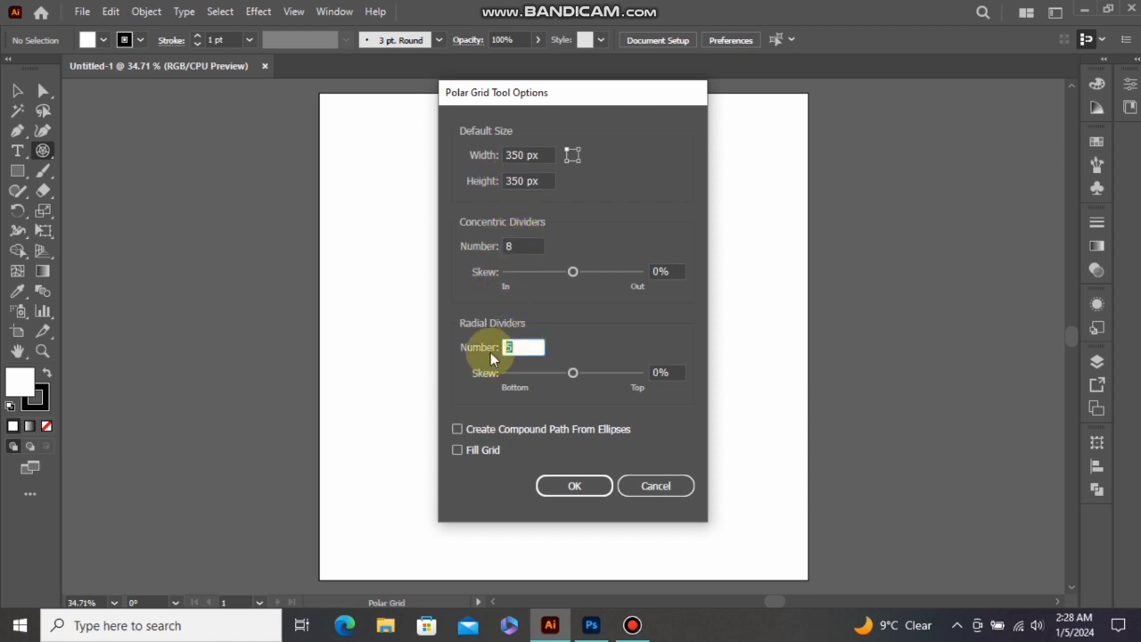
click(553, 483)
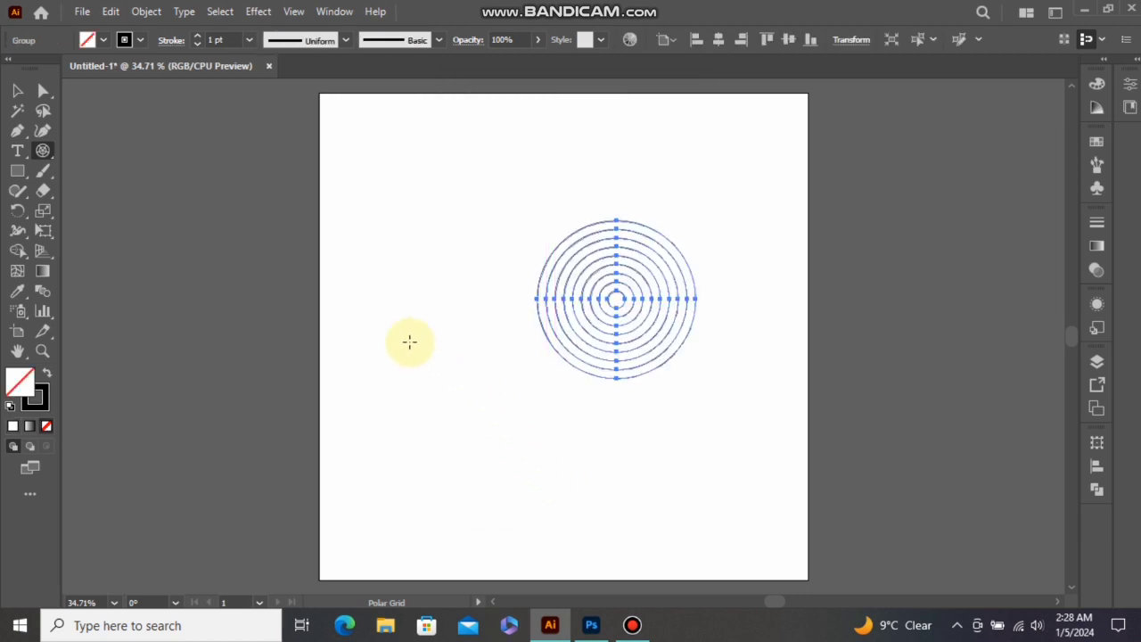
Step: Move the circle grid toward the artboard's upper left and enlarge it proportionally to about half the artboard's width
click(20, 93)
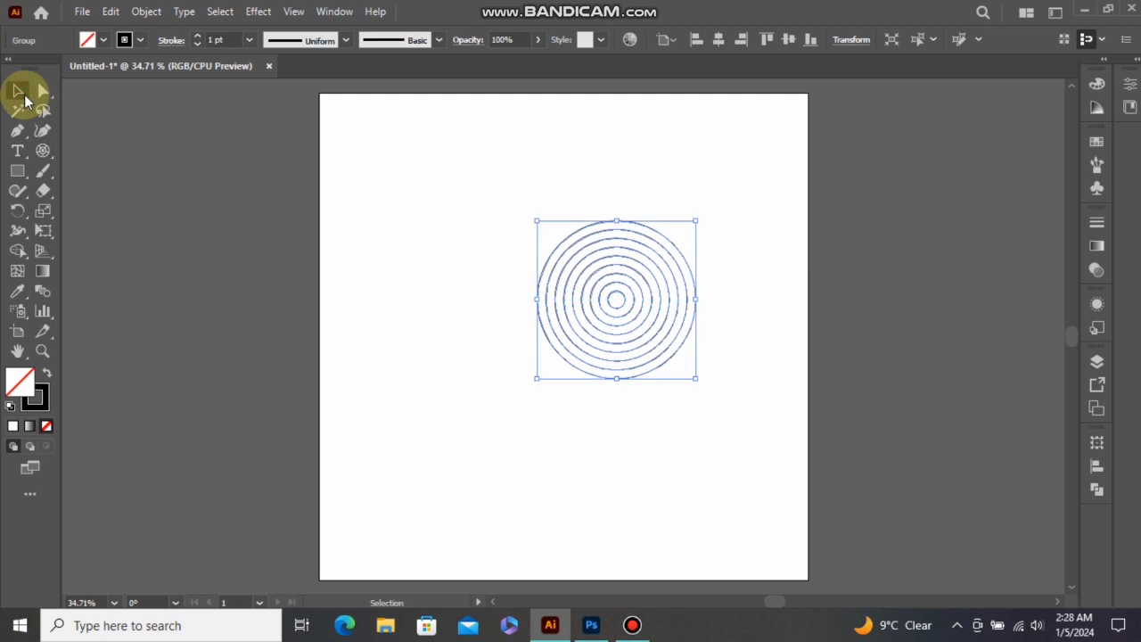
drag(596, 318, 475, 290)
mouse_move(553, 357)
mouse_down()
mouse_move(594, 400)
mouse_move(593, 389)
mouse_up()
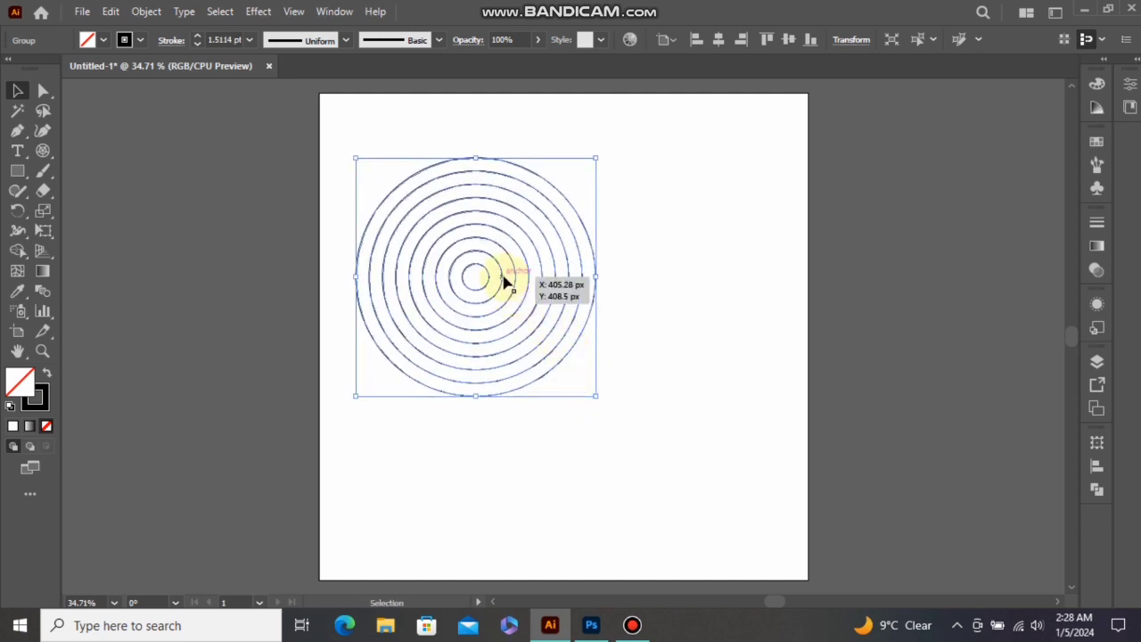
Step: Duplicate the circle grid horizontally to the right so the two overlap, and move both down to the artboard's middle
drag(504, 280, 648, 293)
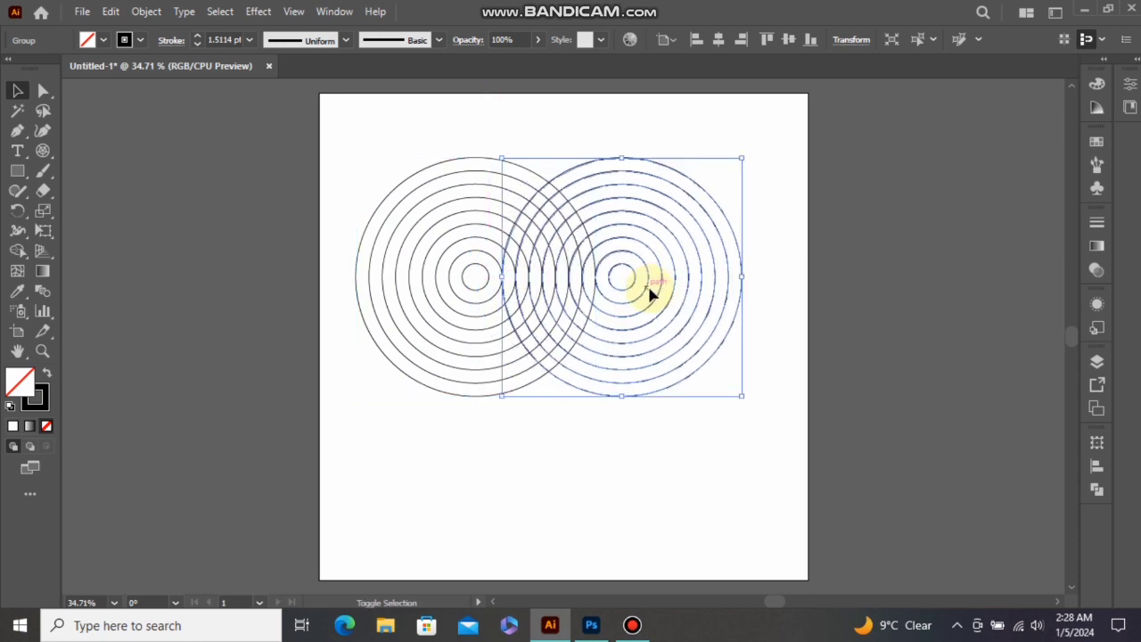
click(678, 120)
drag(699, 136, 472, 321)
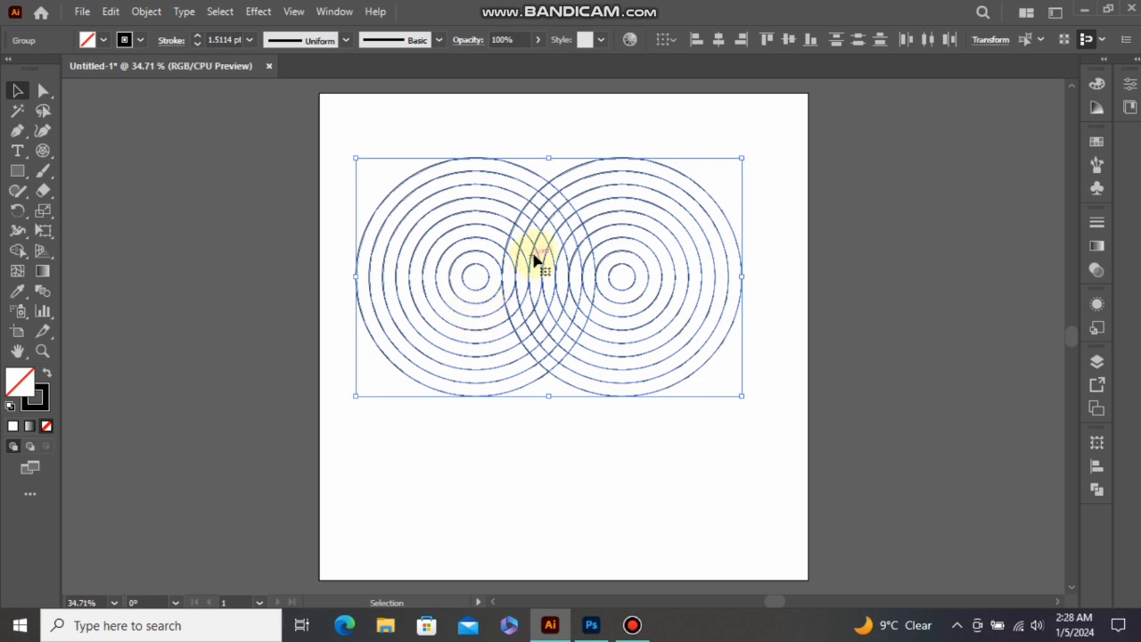
drag(538, 259, 548, 321)
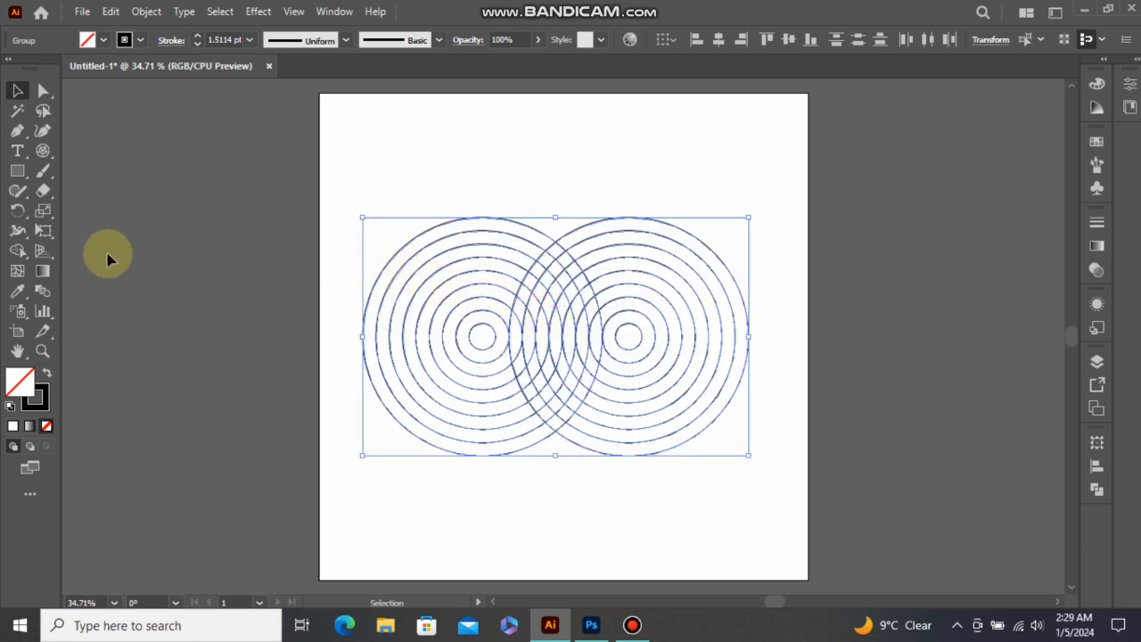
Step: With Shape Builder and a black fill without stroke, merge the overlap's outer right band into one arc and fill the topmost diamond
click(19, 253)
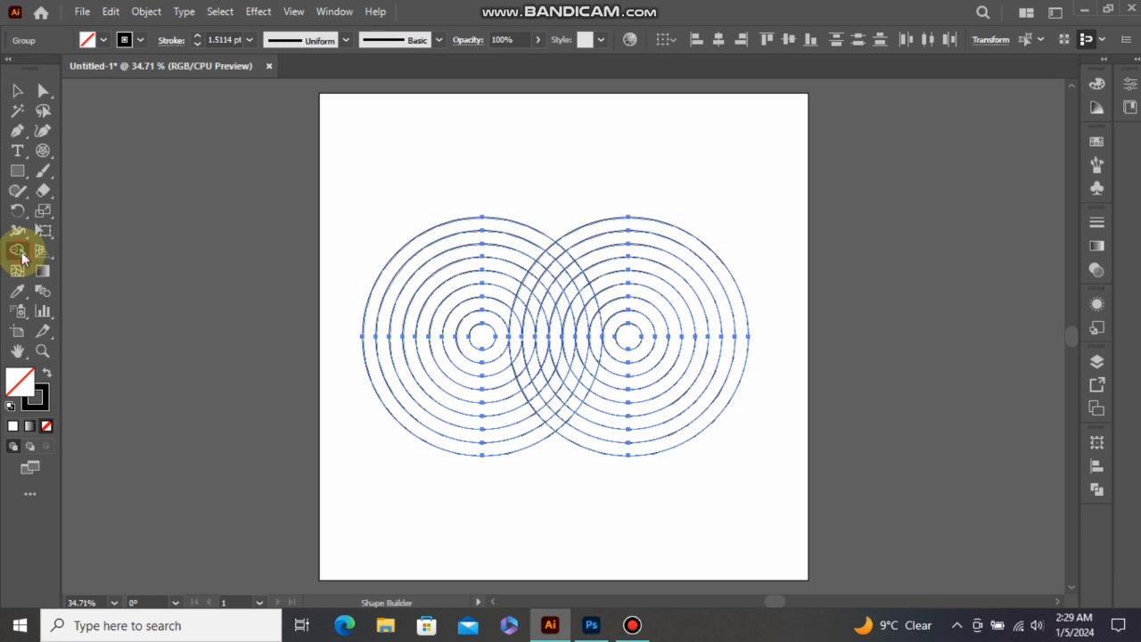
click(49, 371)
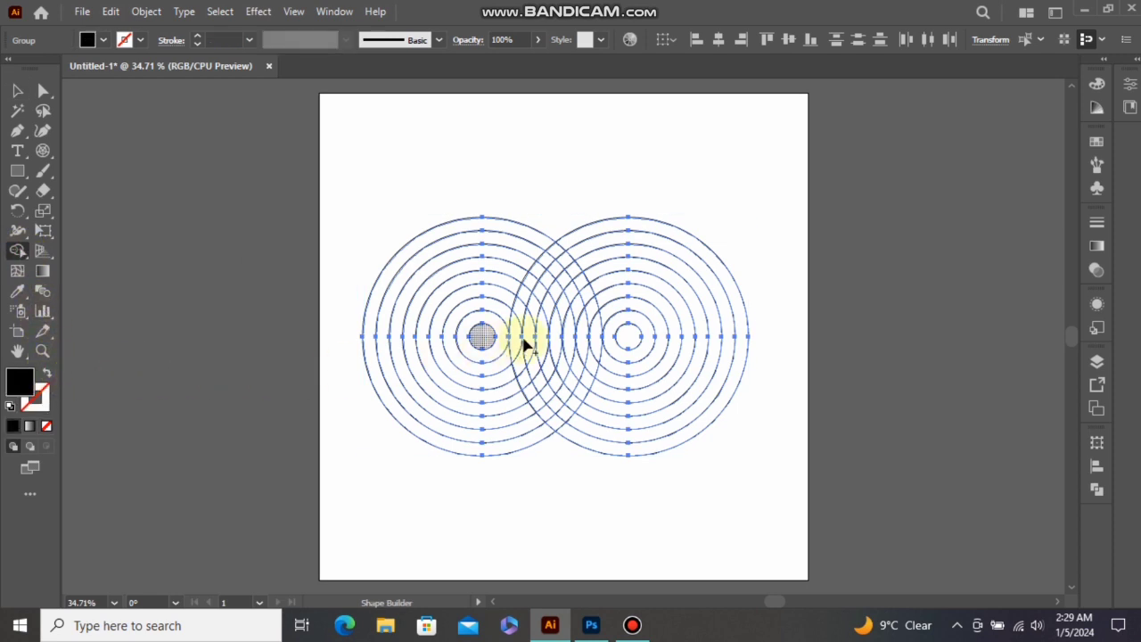
scroll(603, 331, up, 1)
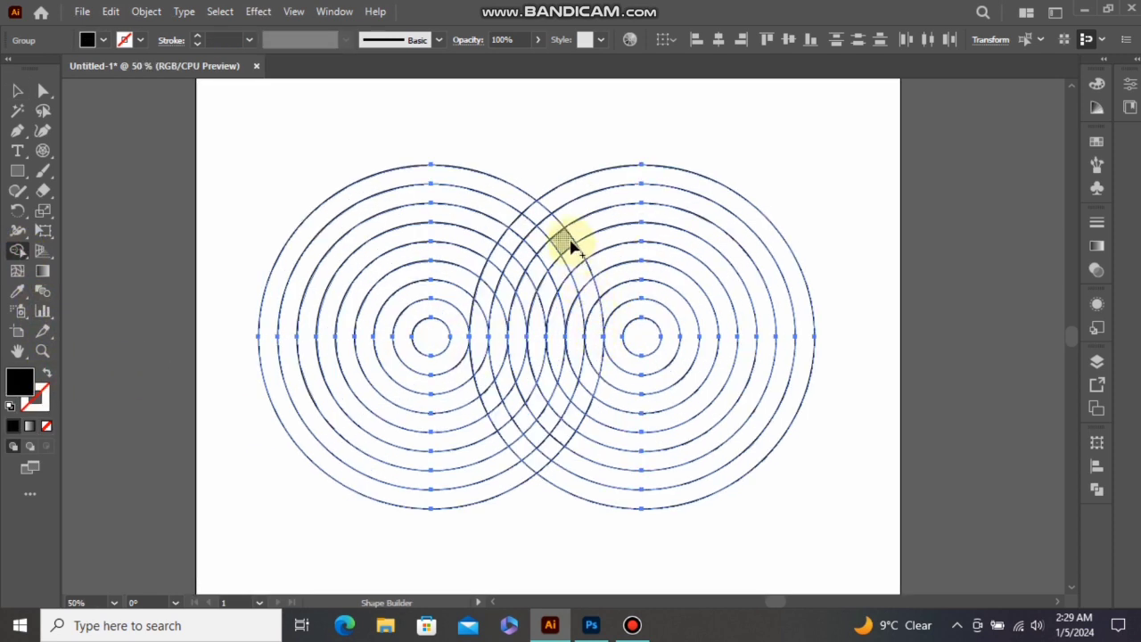
drag(577, 274, 593, 335)
drag(586, 397, 573, 422)
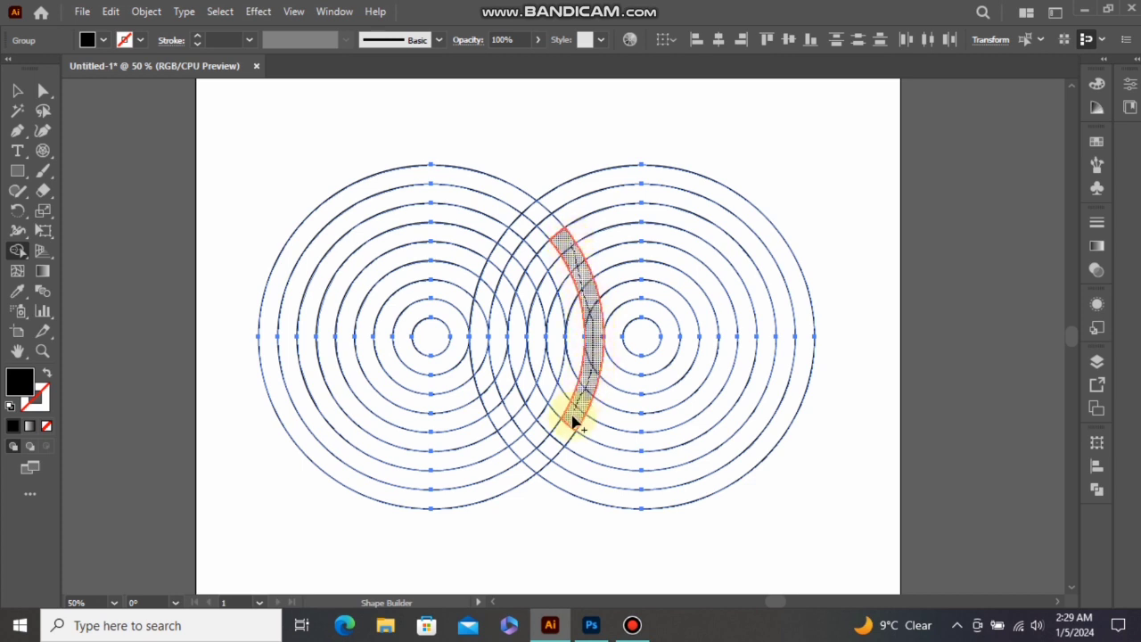
drag(546, 461, 544, 462)
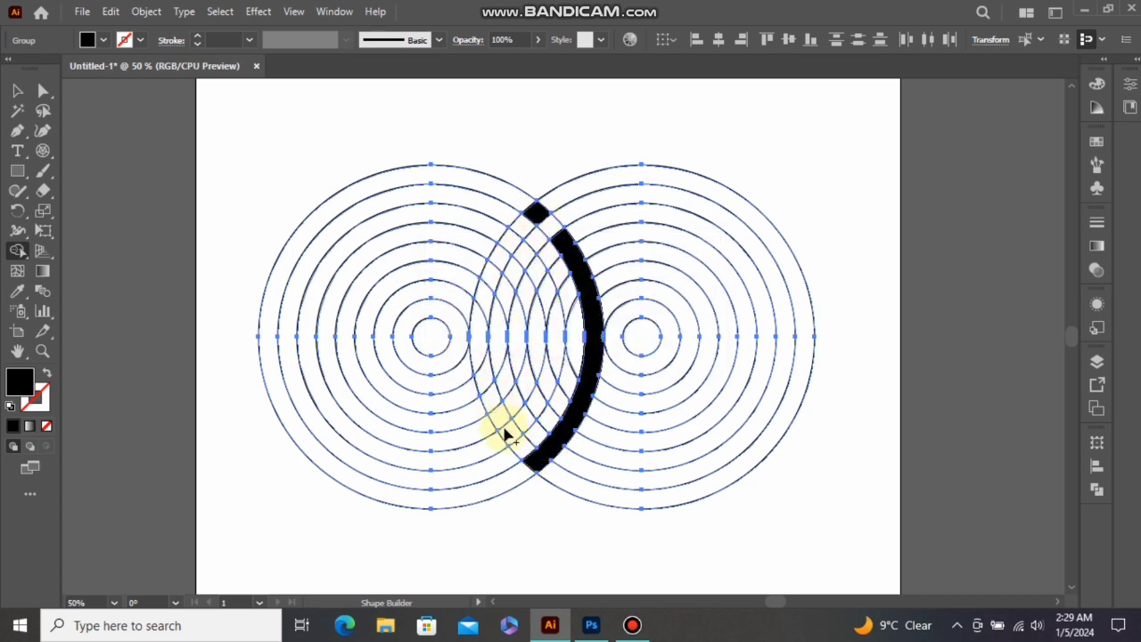
Step: Merge the inner overlap cells into a black M-shaped band with Shape Builder, fill the small diamond above it, and deselect everything
mouse_move(504, 428)
mouse_down()
mouse_move(482, 331)
mouse_move(493, 279)
mouse_move(516, 323)
mouse_move(537, 276)
mouse_move(558, 337)
mouse_up()
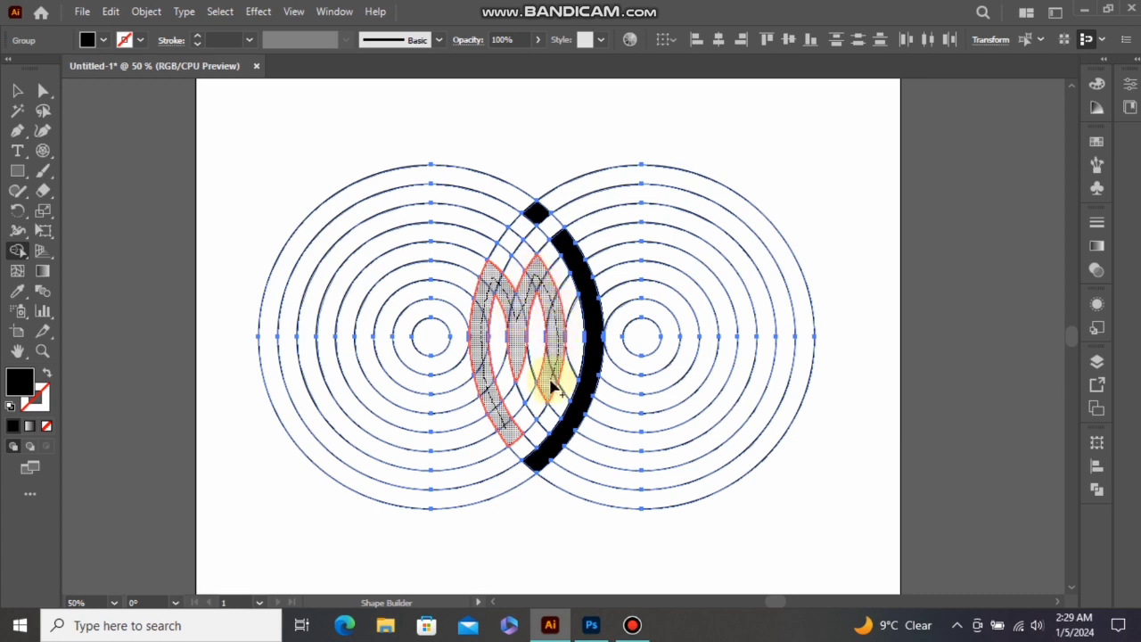
drag(539, 406, 529, 395)
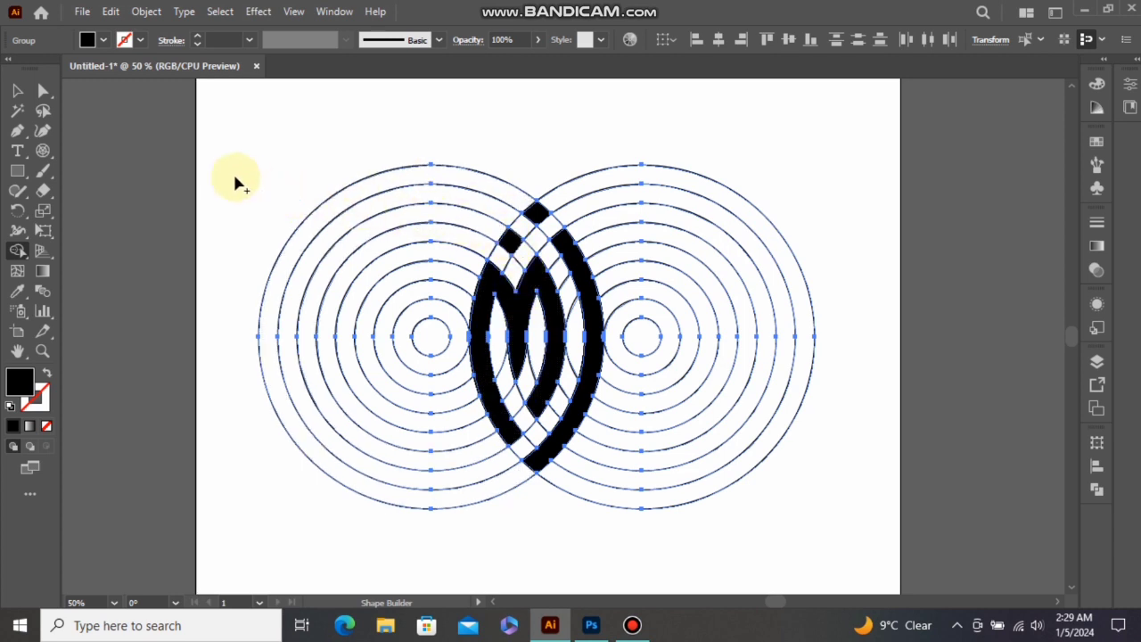
click(17, 92)
click(551, 134)
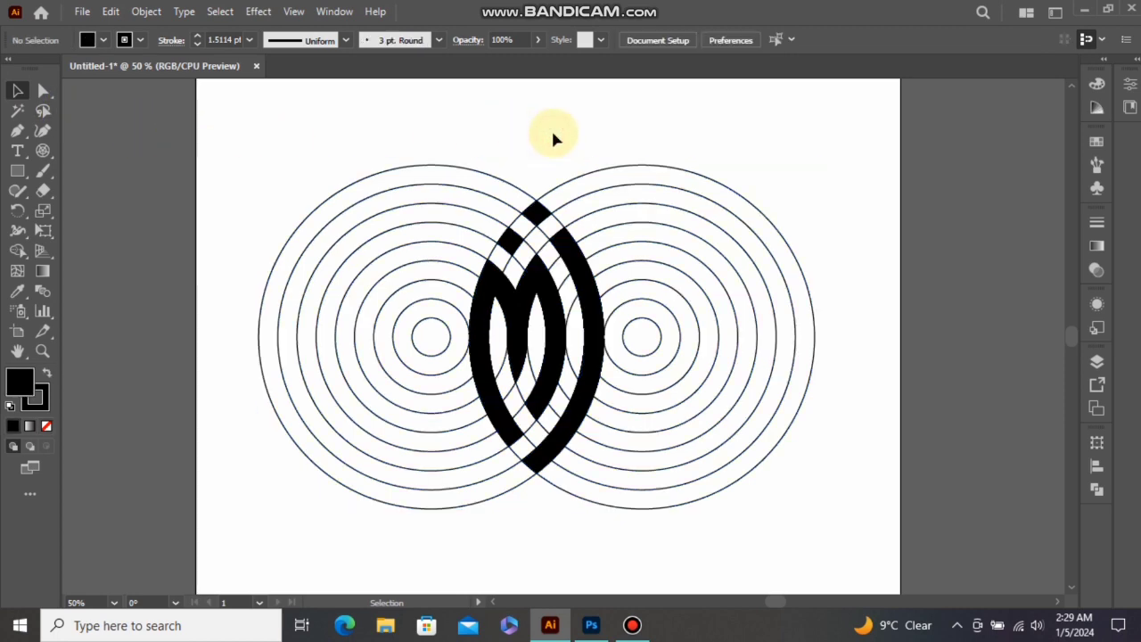
Step: Ungroup the left circle grid twice so that its nested shapes become separate objects
click(552, 315)
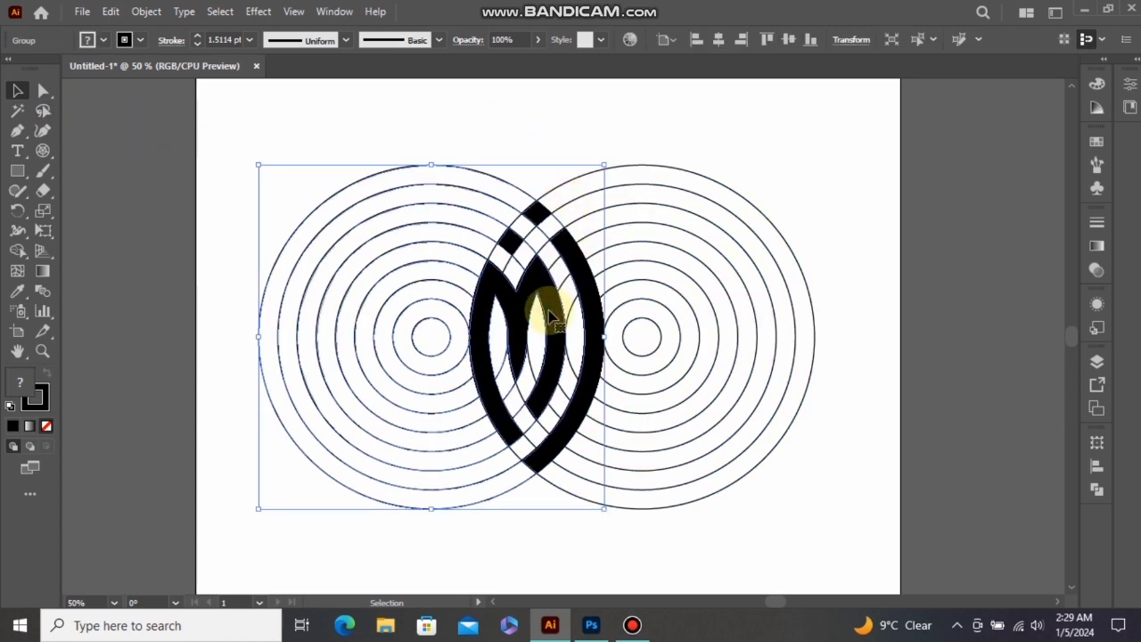
right_click(552, 316)
click(602, 456)
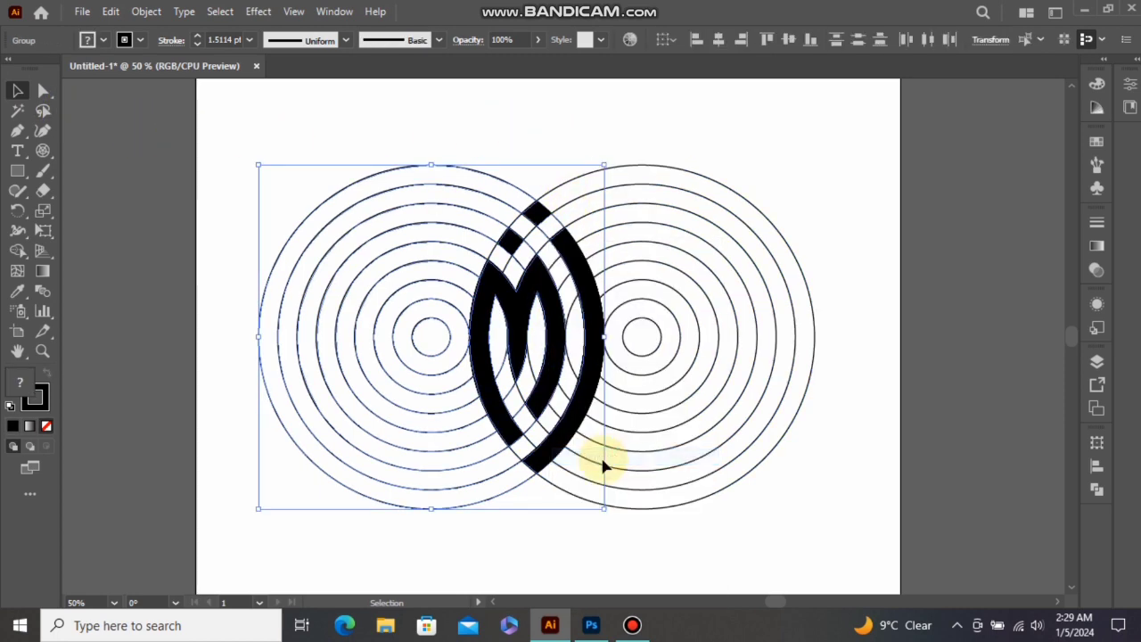
click(580, 527)
click(552, 356)
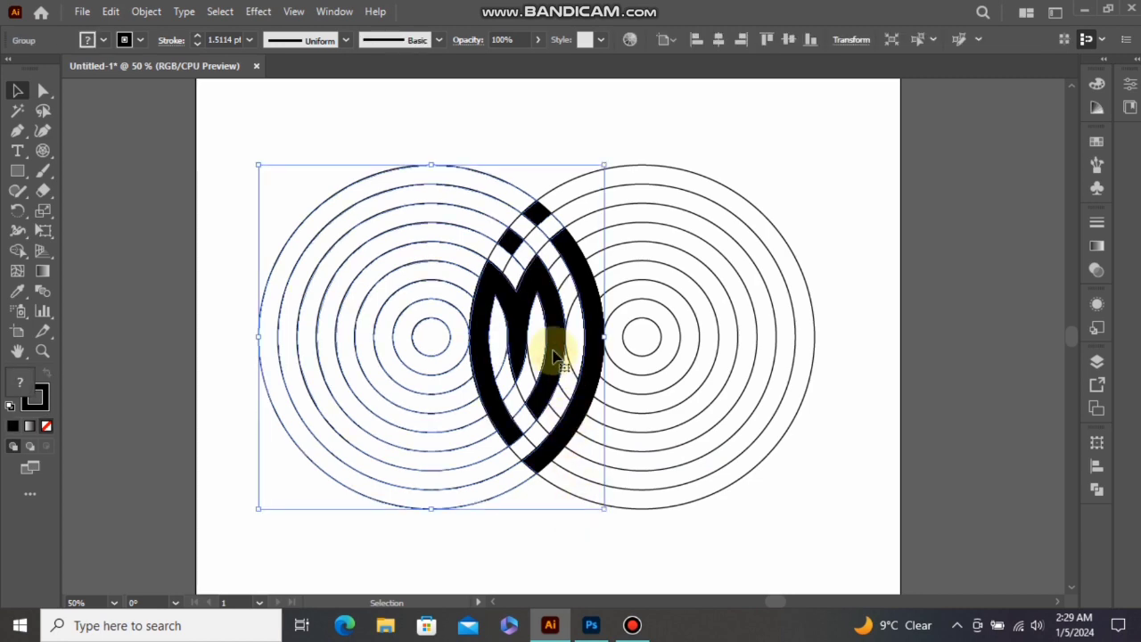
right_click(553, 356)
click(593, 458)
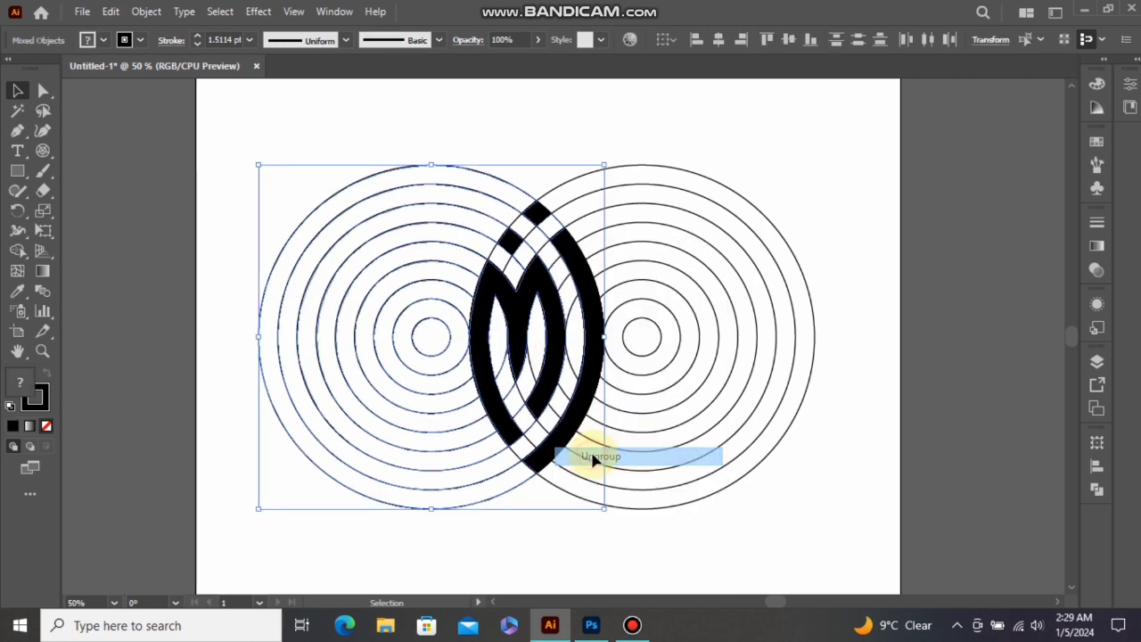
click(575, 511)
Step: Ungroup the right circle grid twice so that its nested shapes become separate objects
click(559, 353)
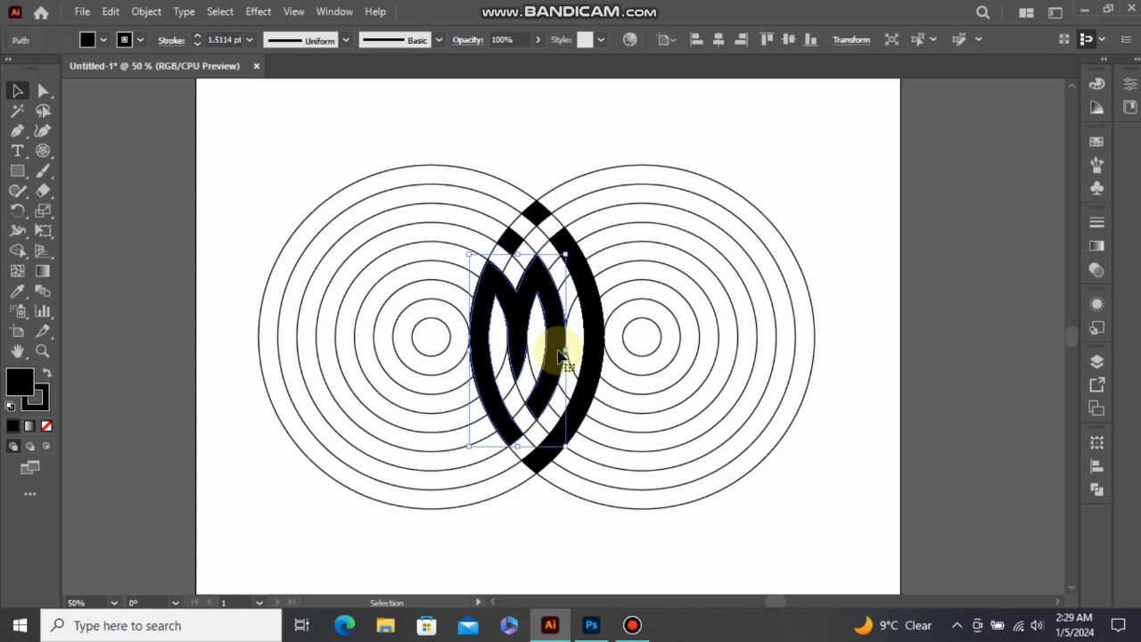
shift+click(589, 309)
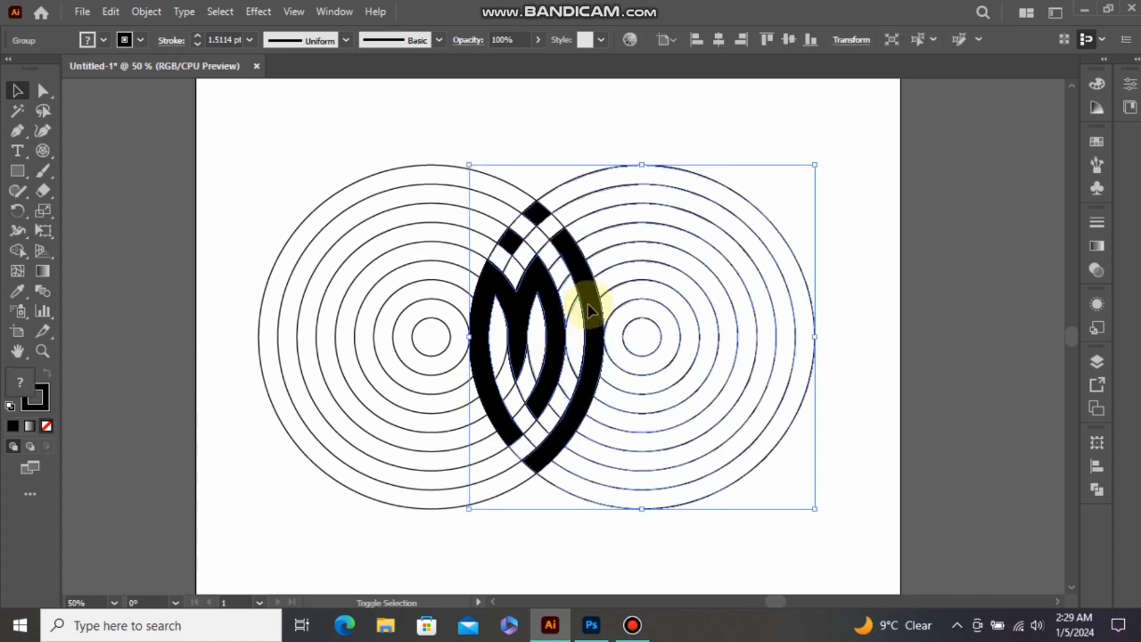
right_click(589, 310)
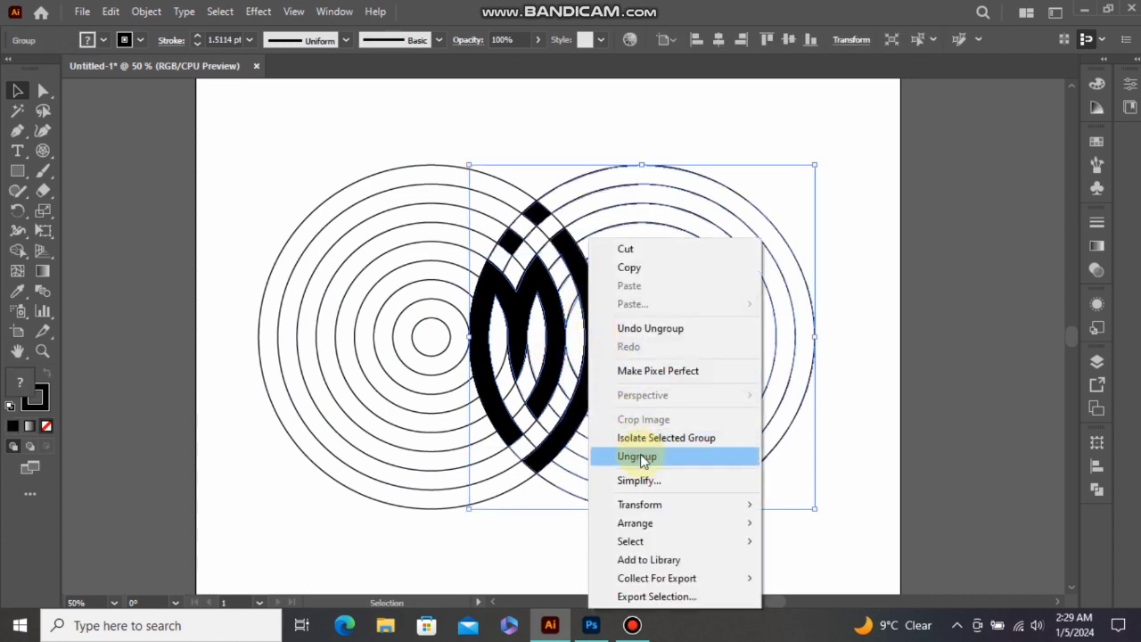
click(642, 457)
click(598, 519)
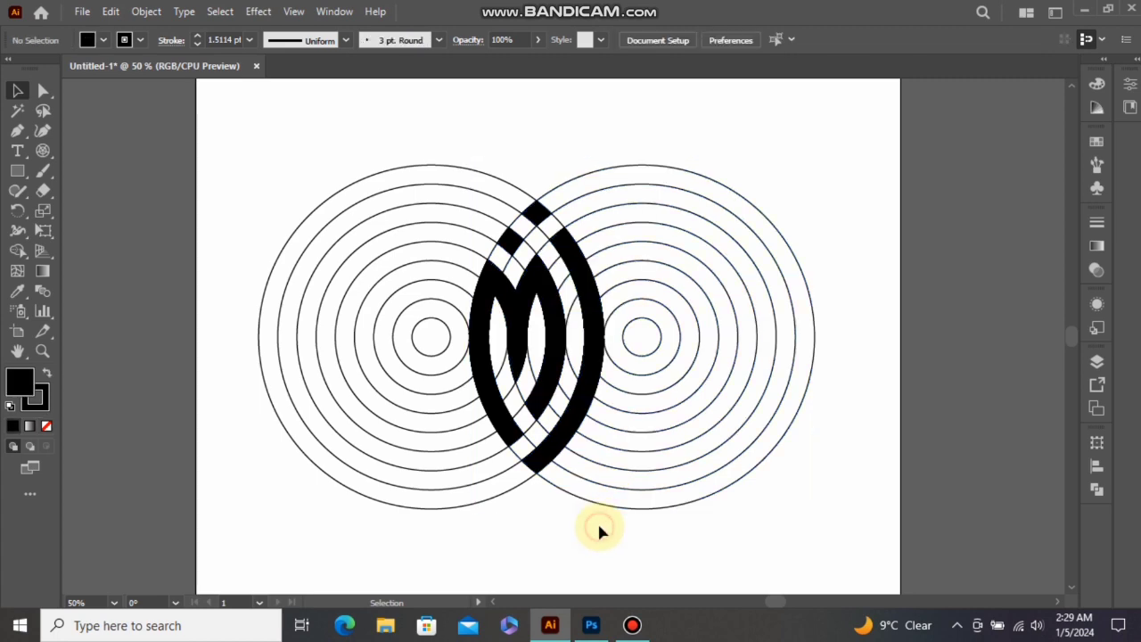
click(598, 352)
right_click(595, 351)
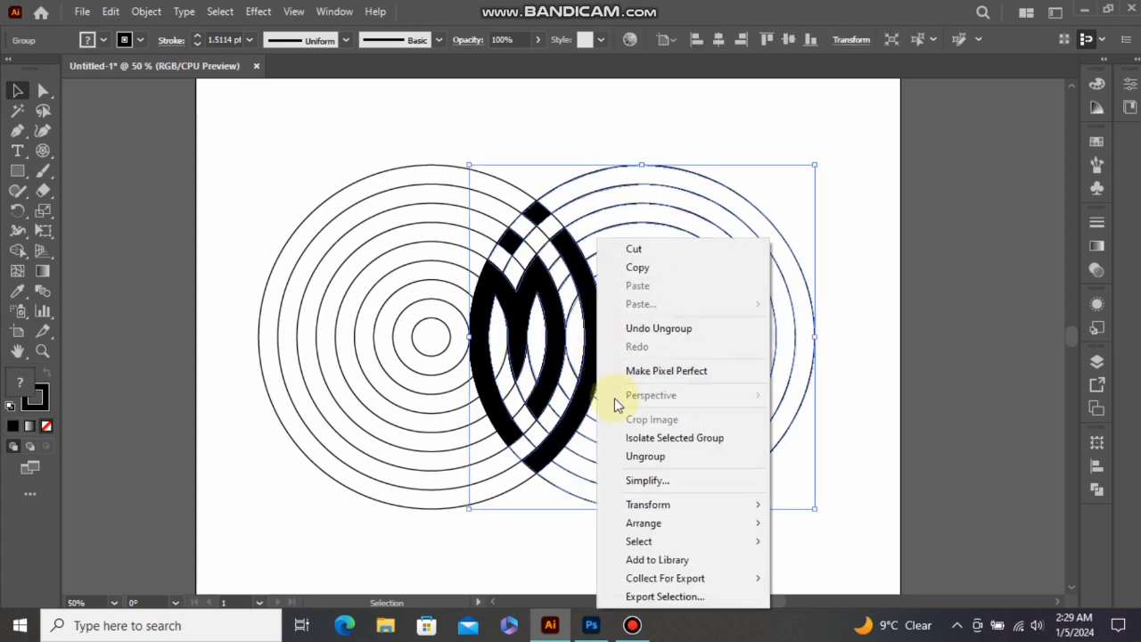
click(642, 457)
click(594, 520)
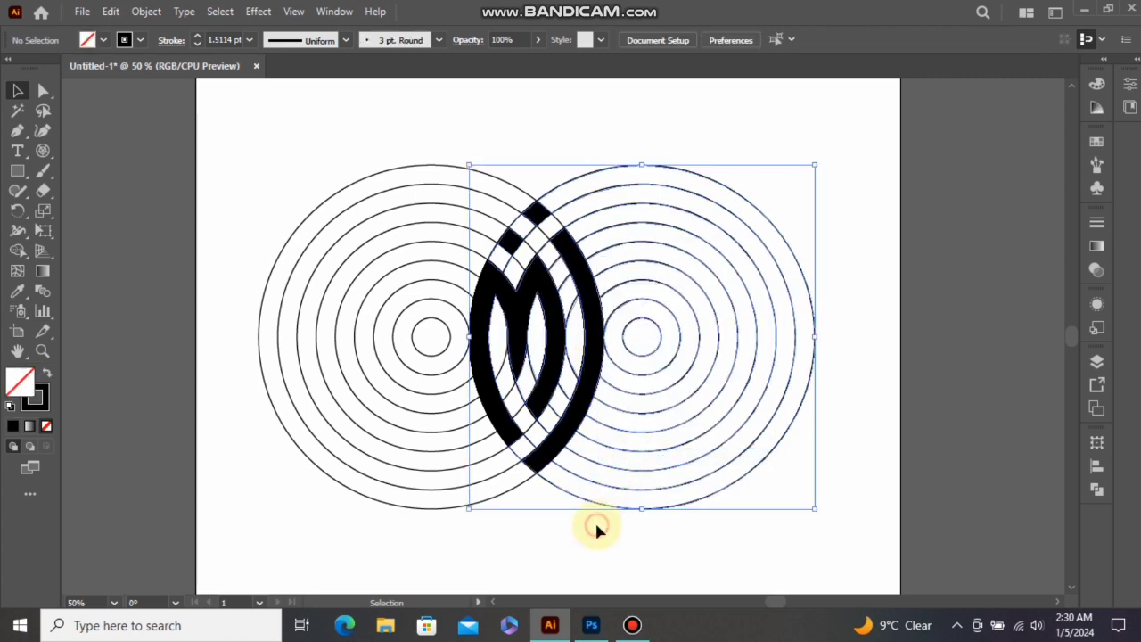
Step: Select the black right arc, the M-shaped band and both diamonds together, and cut them from the artwork
click(595, 402)
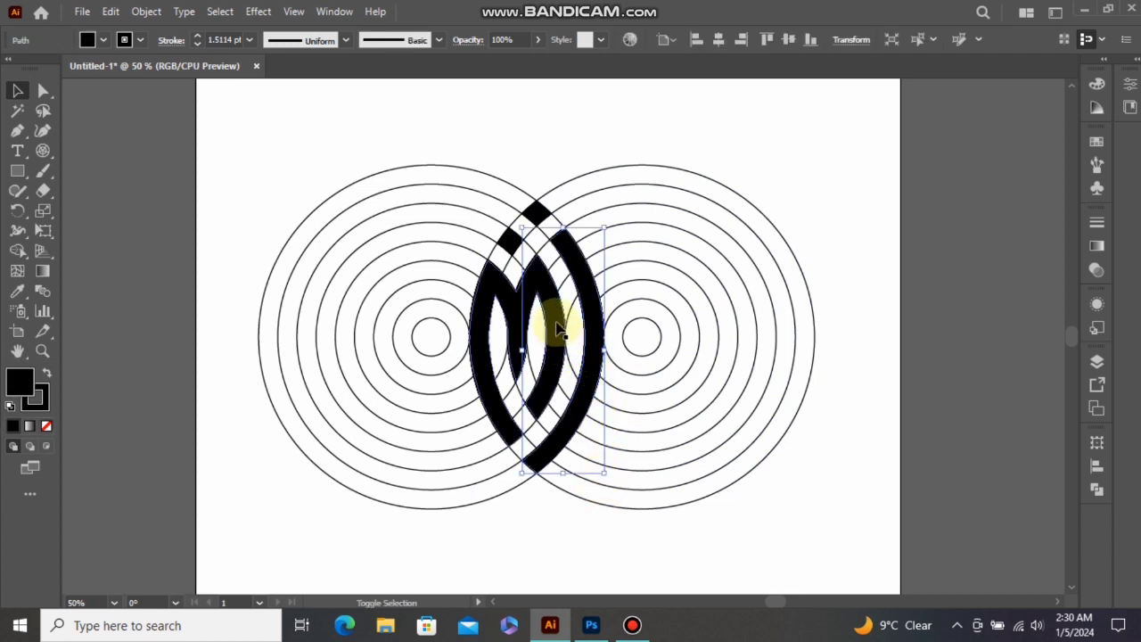
shift+click(529, 267)
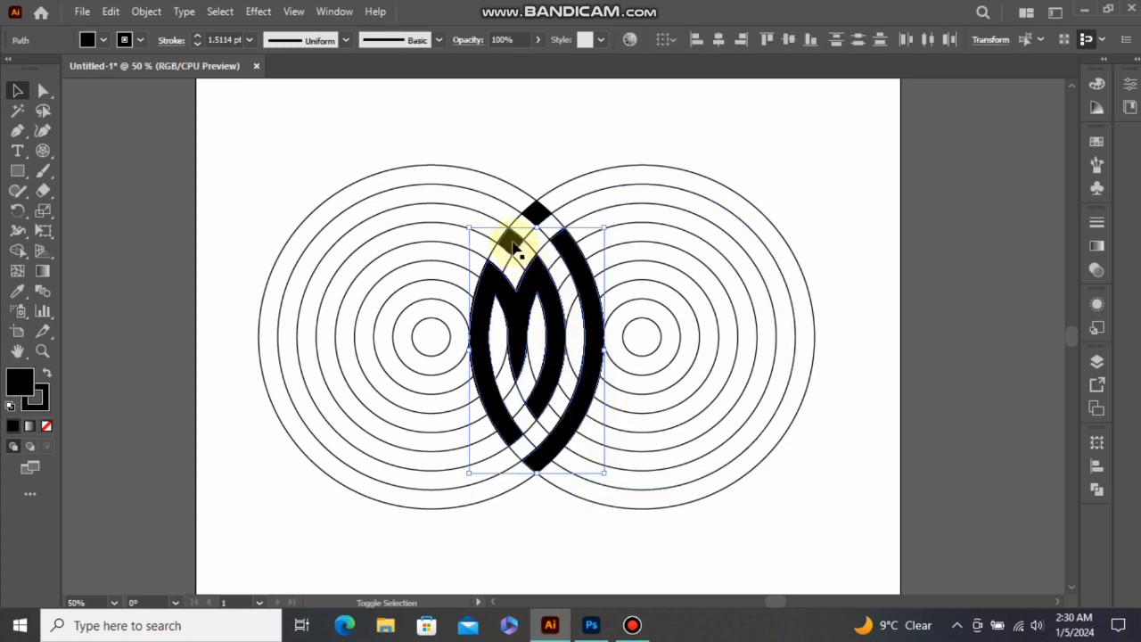
shift+click(535, 215)
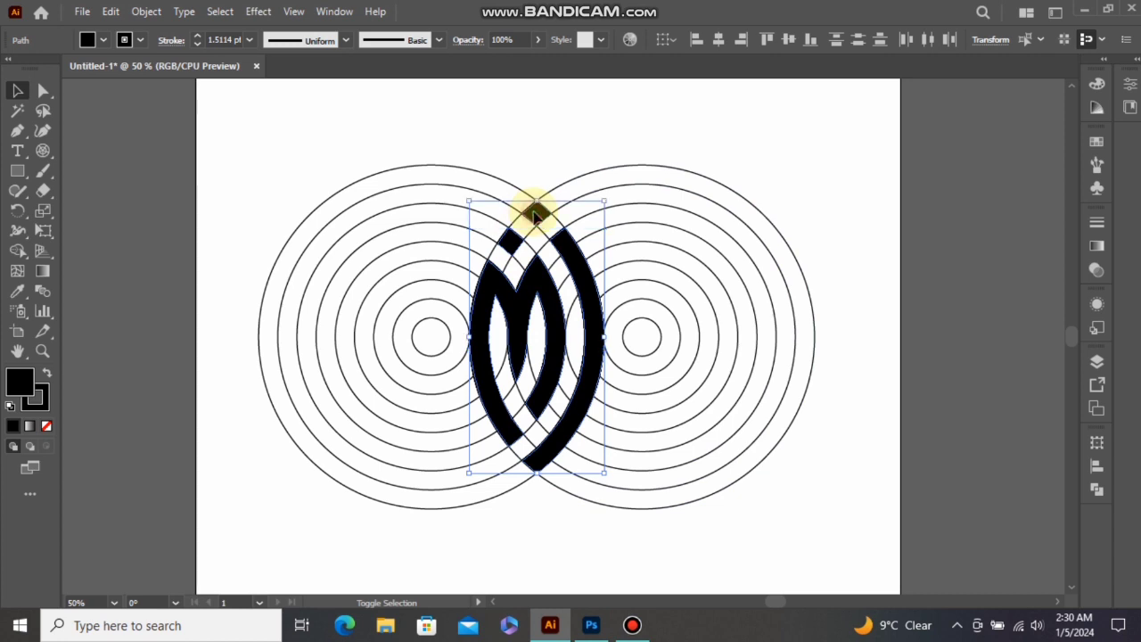
key(ctrl+x)
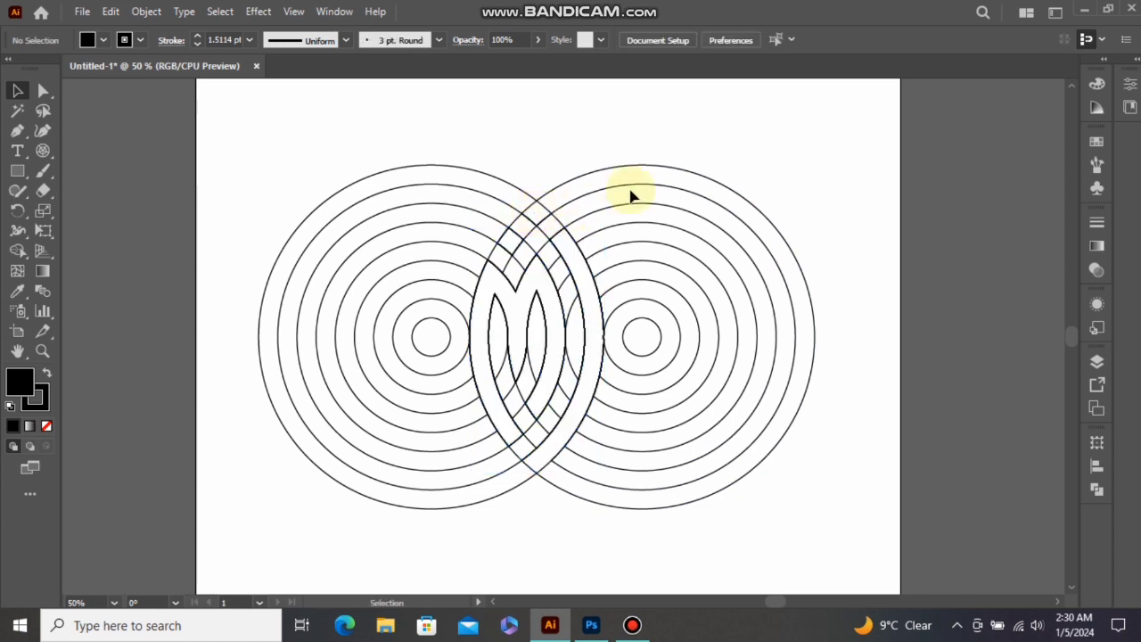
Step: Remove all the leftover circle lines from the artboard and paste the cut black shapes back
drag(761, 140, 364, 394)
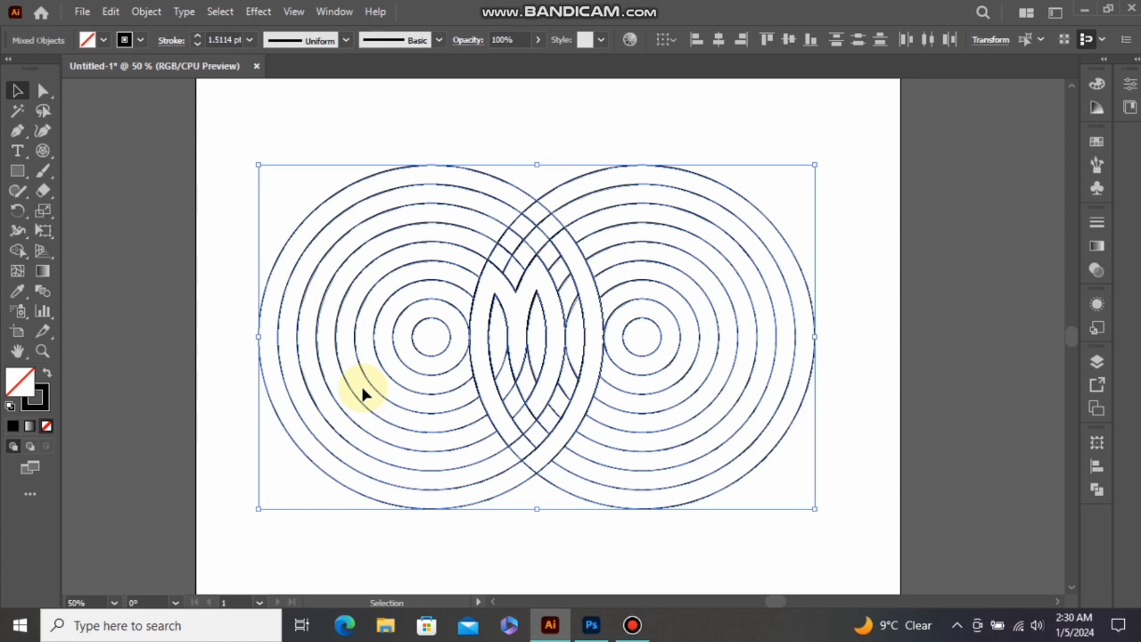
key(ctrl+x)
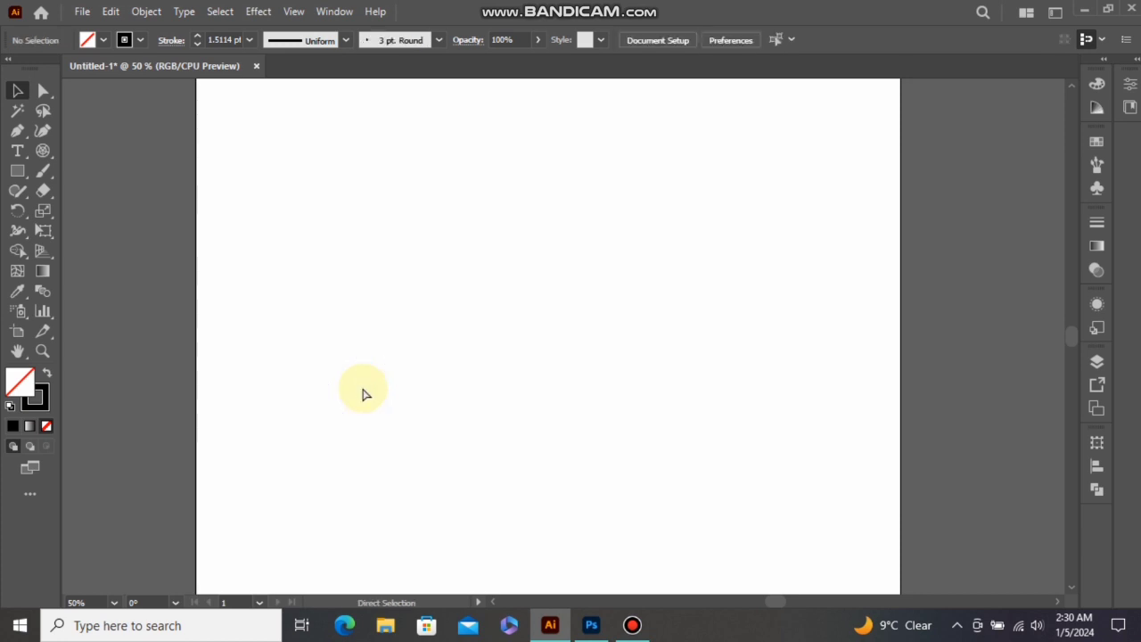
key(ctrl+v)
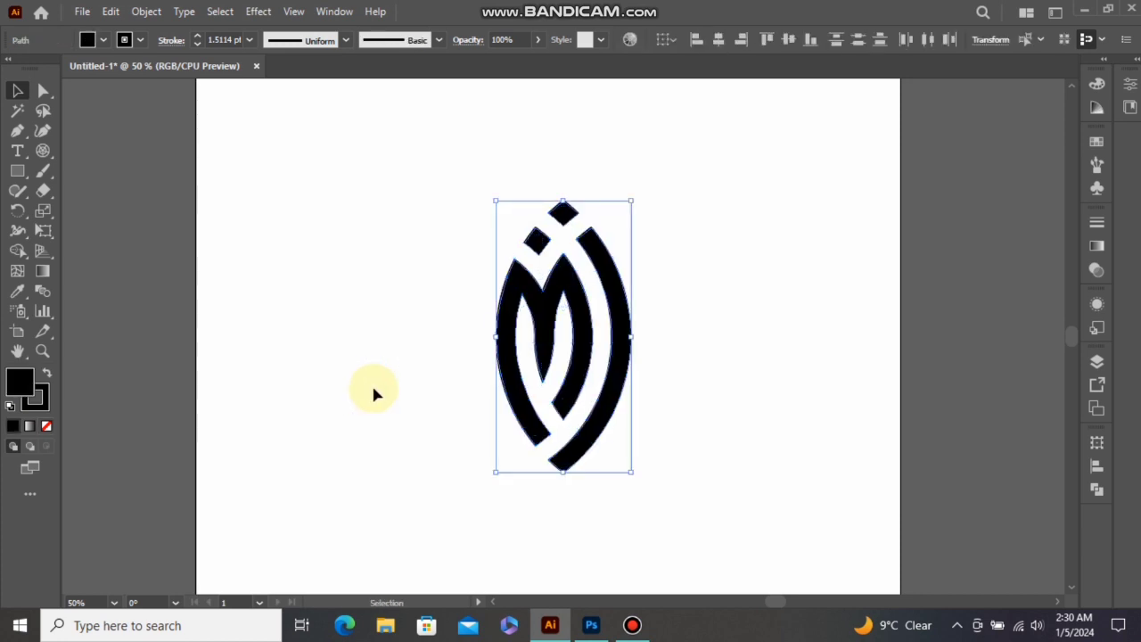
Step: Group the pasted black shapes into a single logo object
right_click(567, 294)
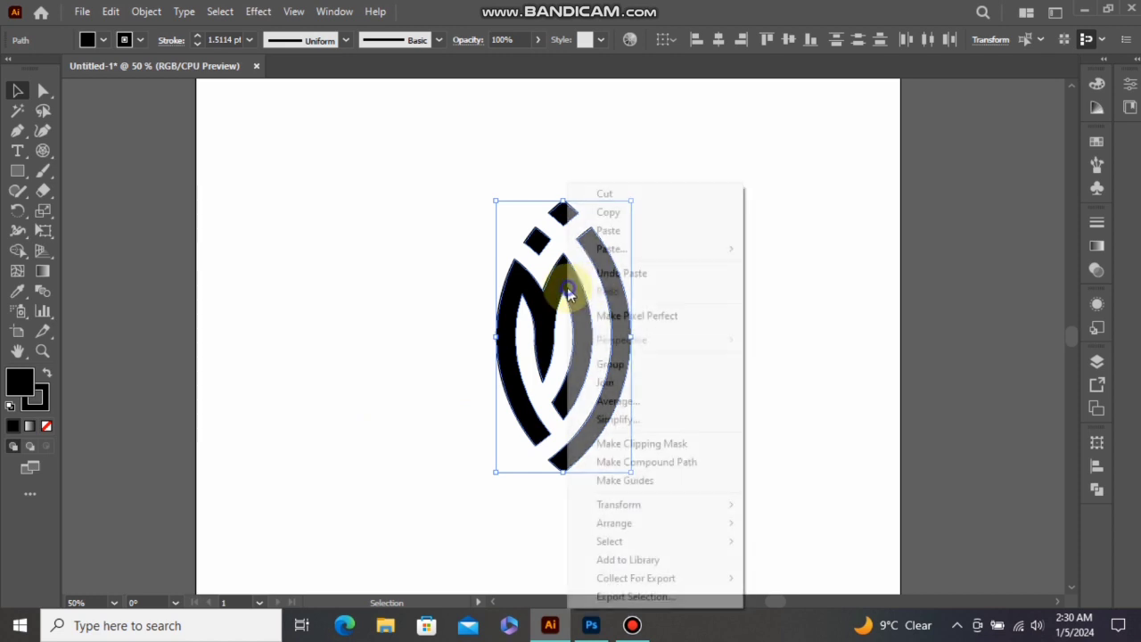
click(610, 366)
click(714, 319)
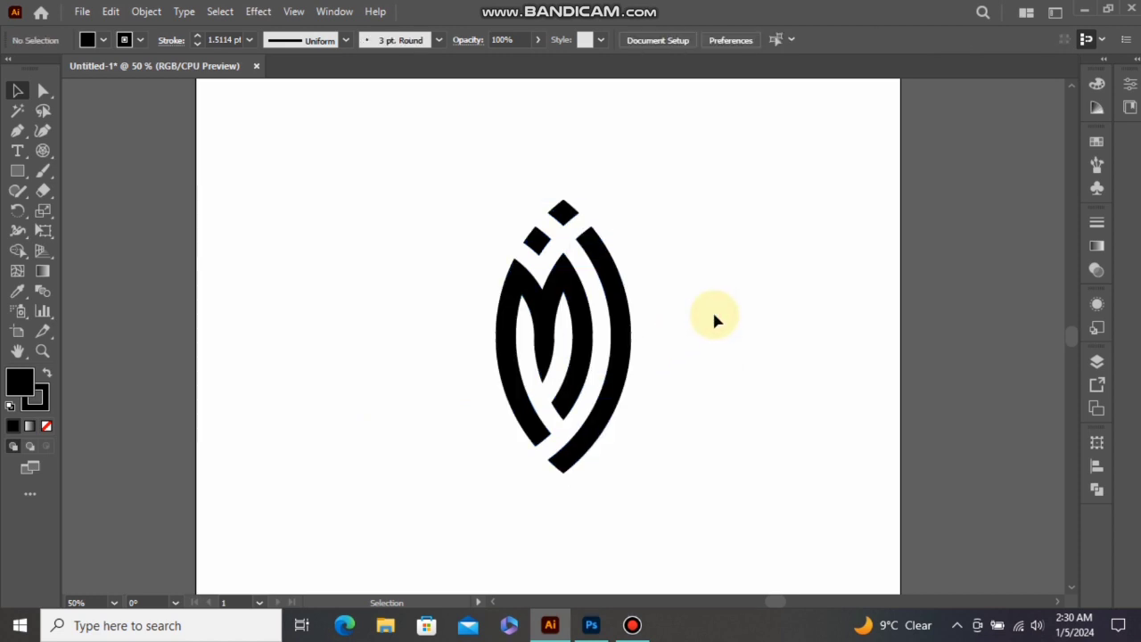
Step: Enlarge the logo proportionally about its centre so it spans roughly two thirds of the artboard's height
key(ctrl+minus)
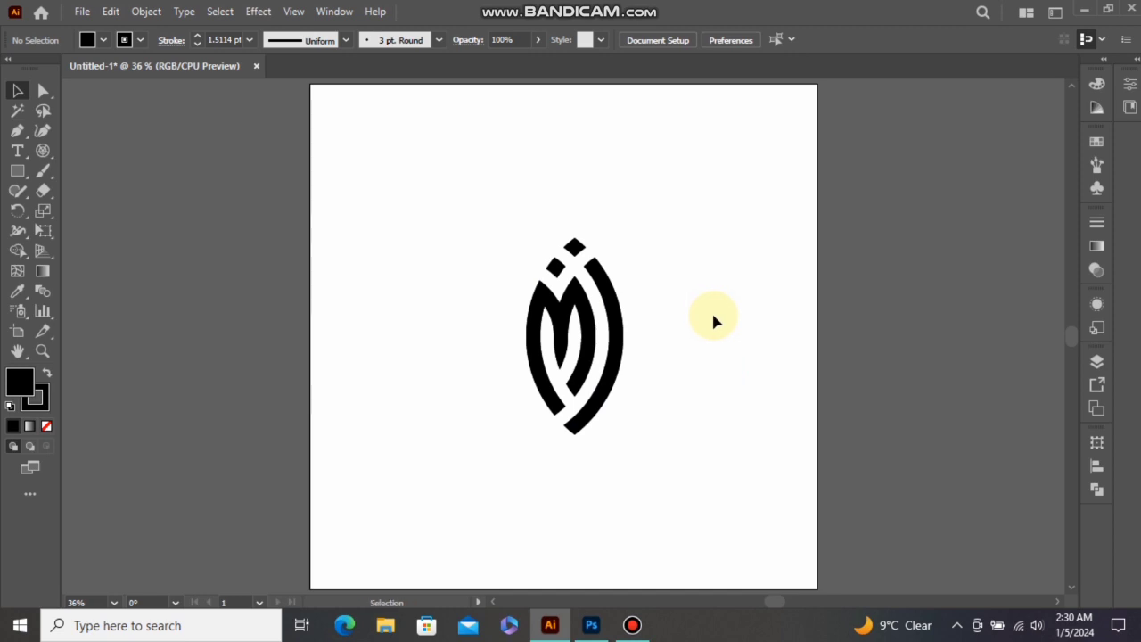
drag(638, 230, 523, 365)
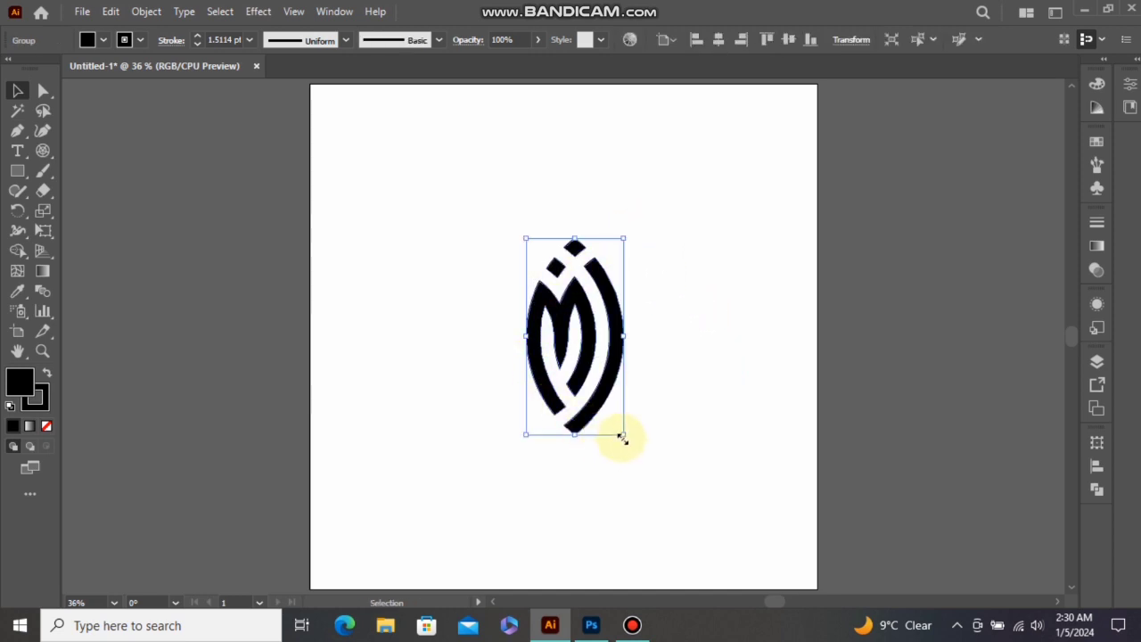
drag(622, 438, 687, 510)
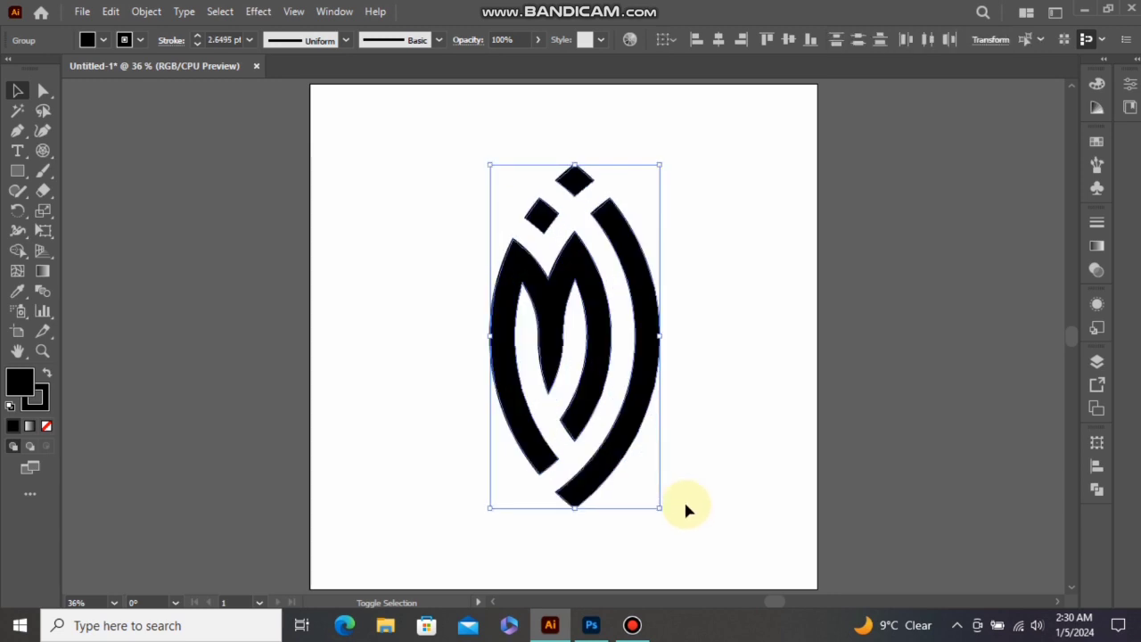
click(705, 319)
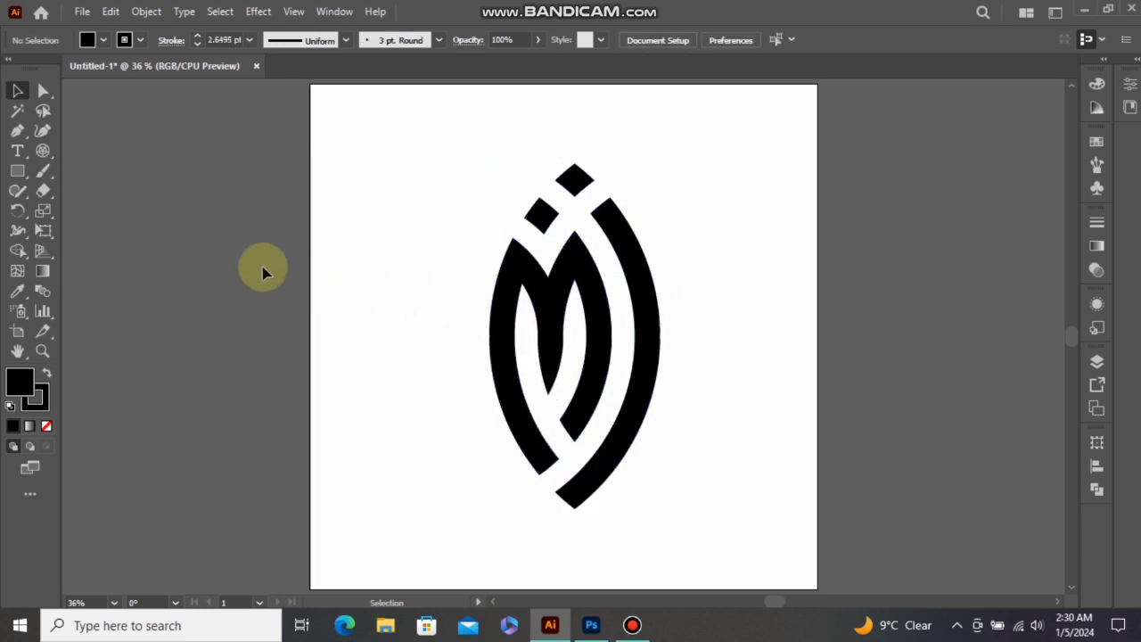
Step: Create a 1080 × 1080 px rectangle with the Rectangle tool
click(21, 172)
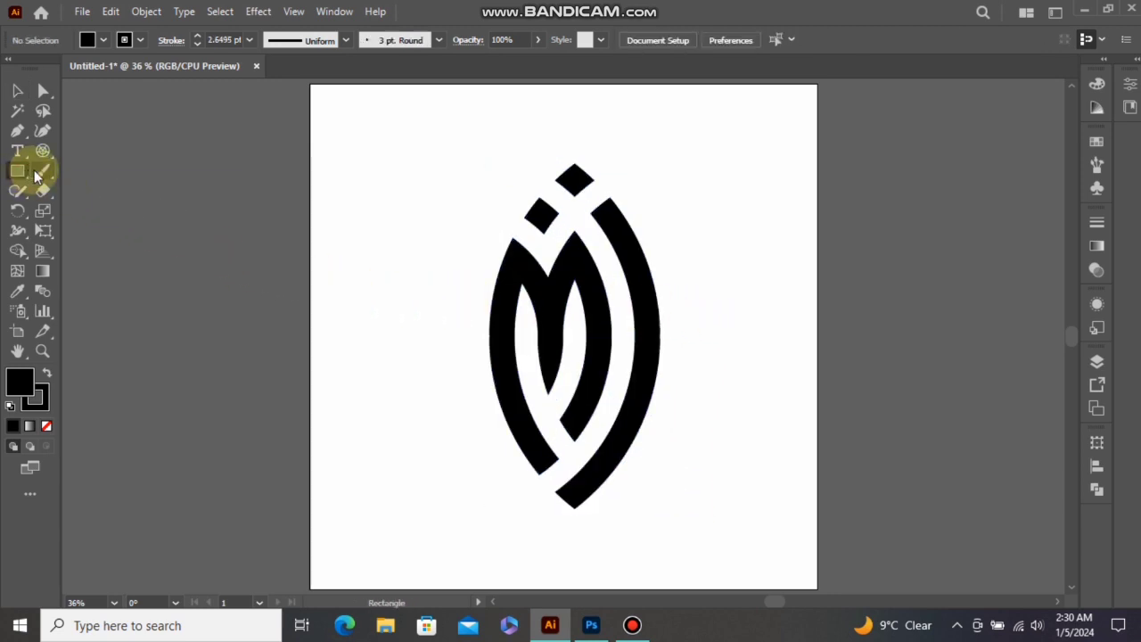
click(441, 228)
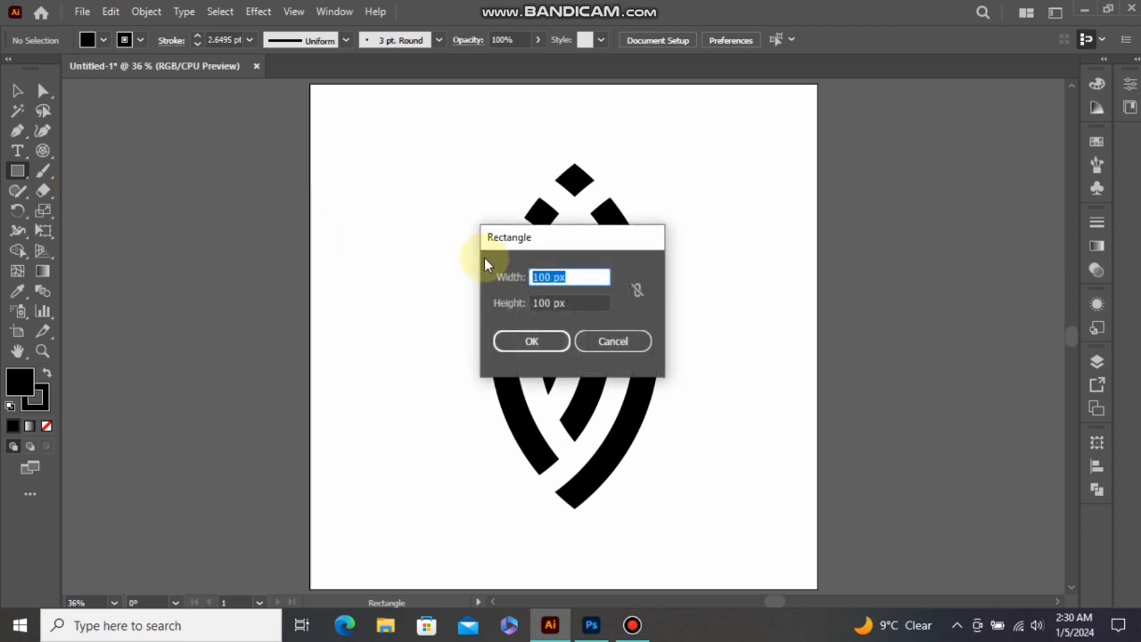
drag(547, 278, 531, 282)
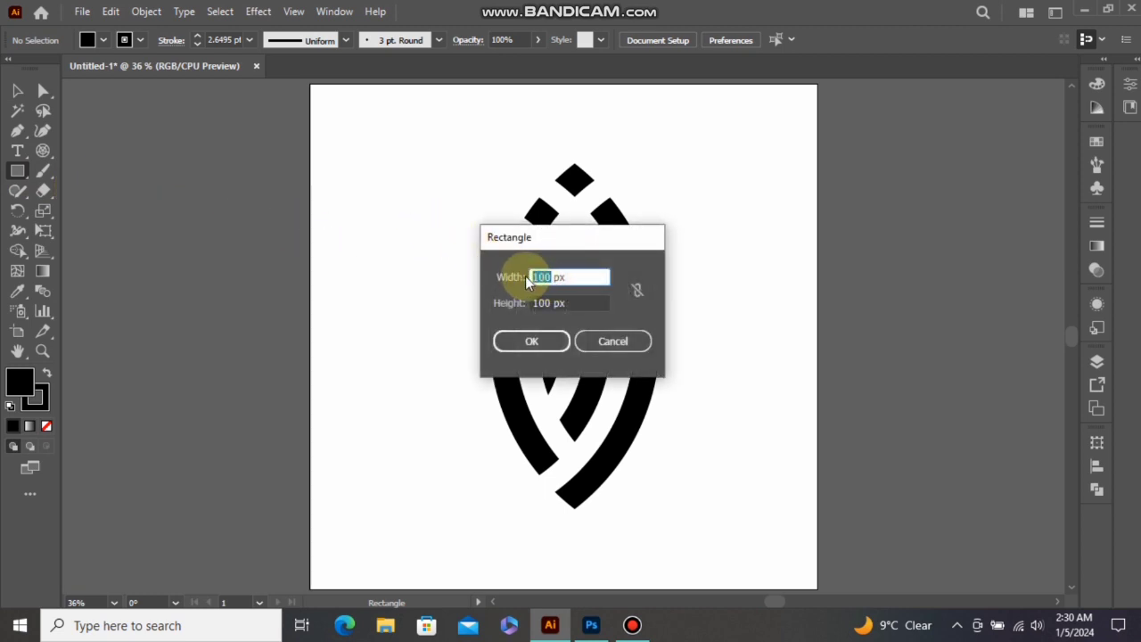
text(1)
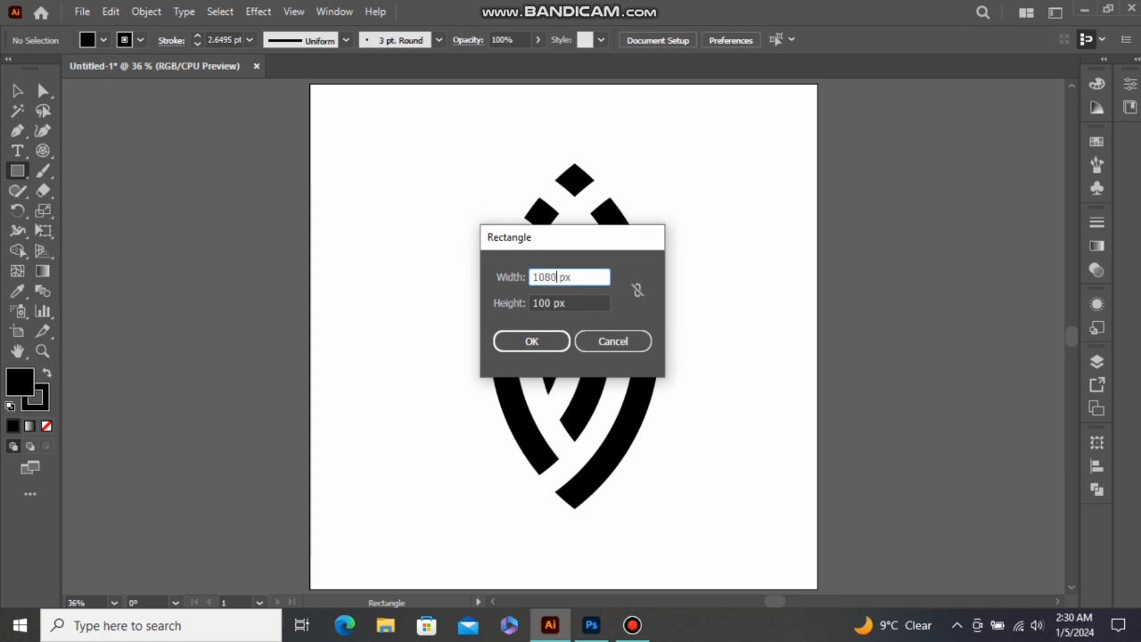
drag(551, 304, 518, 306)
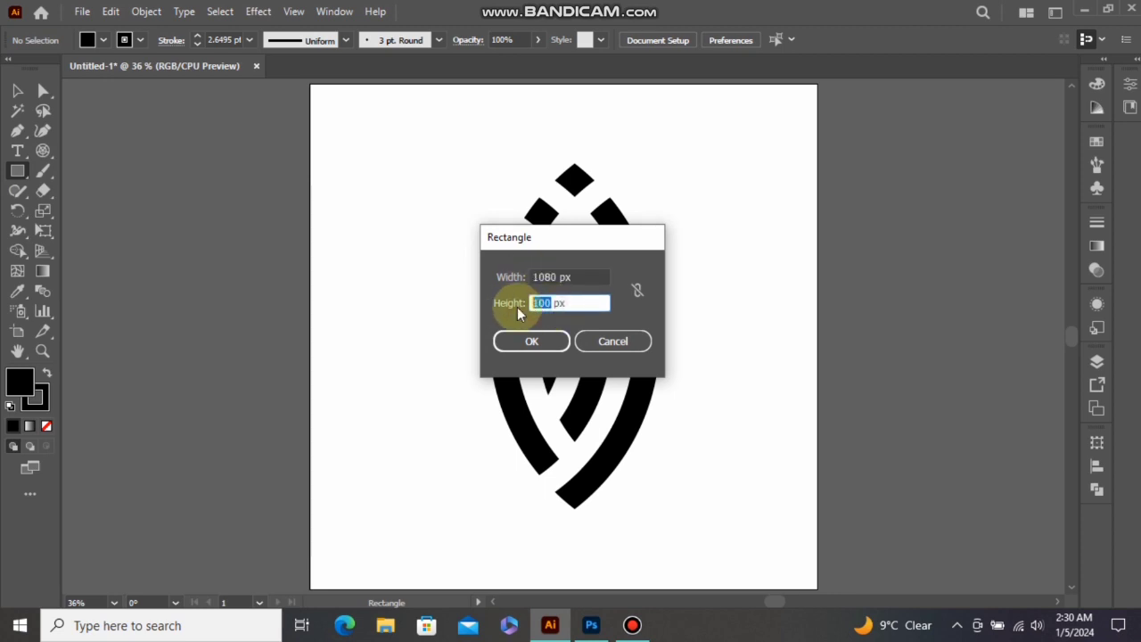
text(1)
click(526, 341)
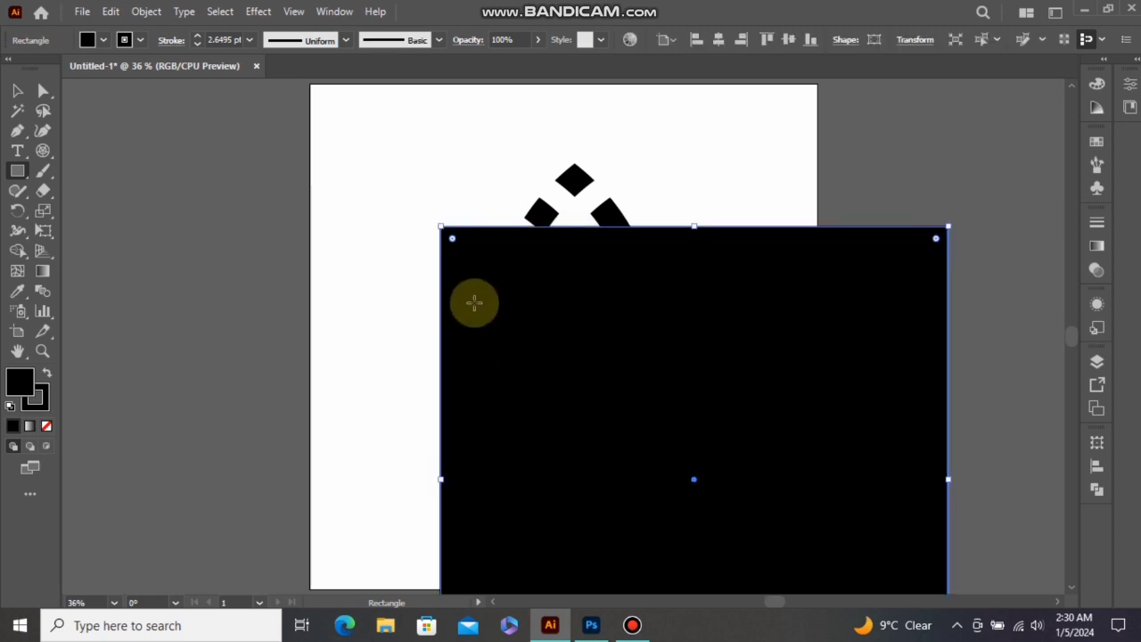
Step: Align the square to the artboard's horizontal and vertical centre so it covers the whole artboard
click(19, 91)
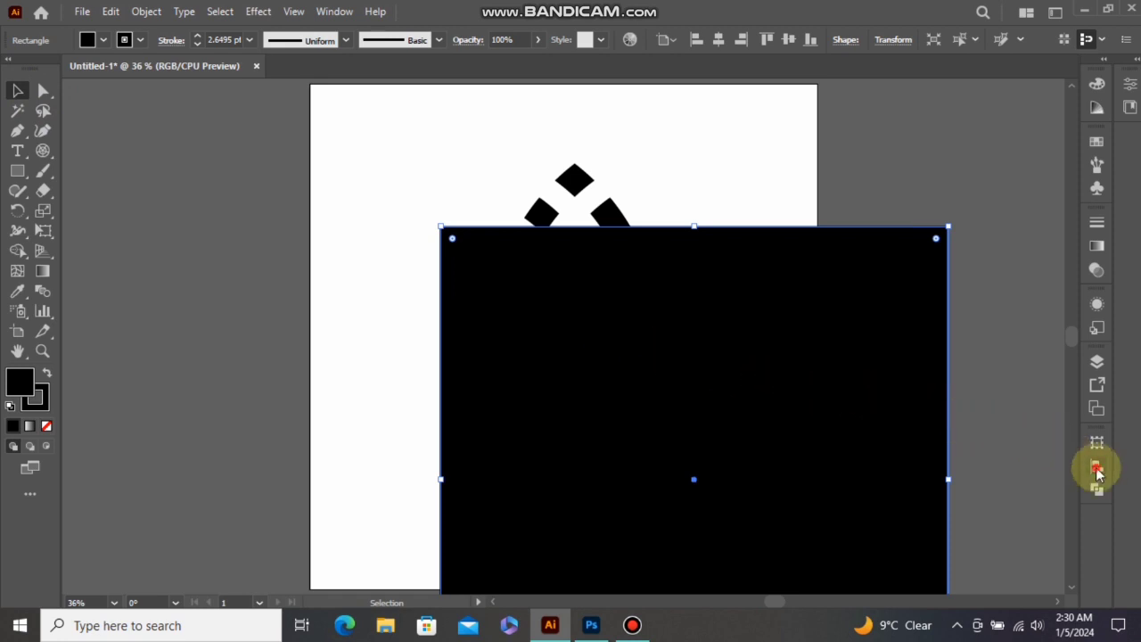
click(1097, 469)
click(922, 479)
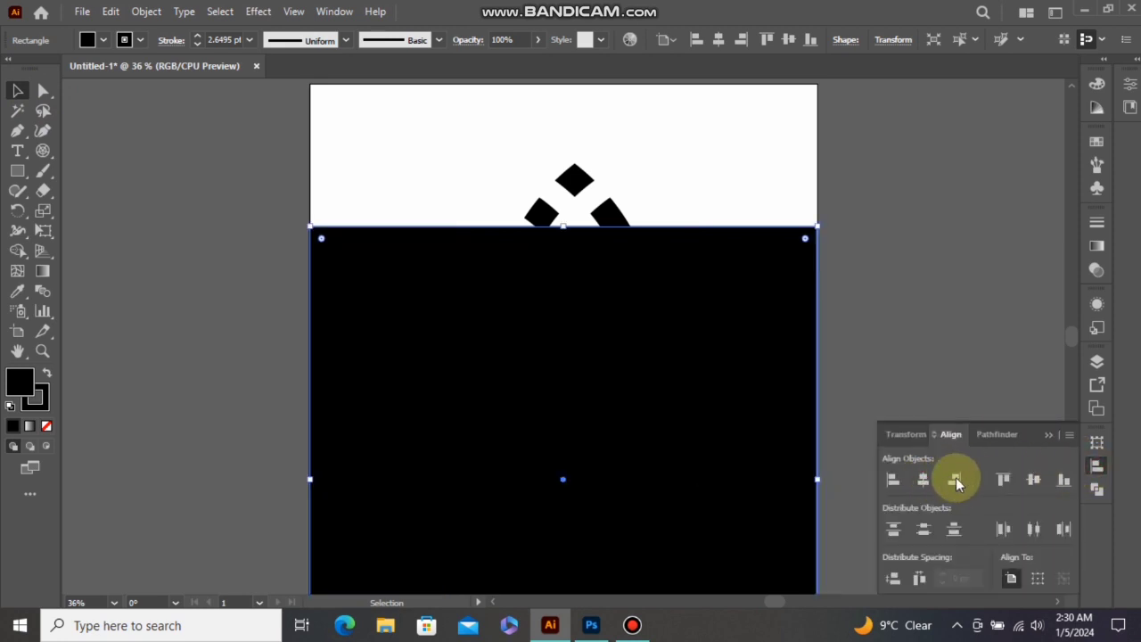
click(1033, 479)
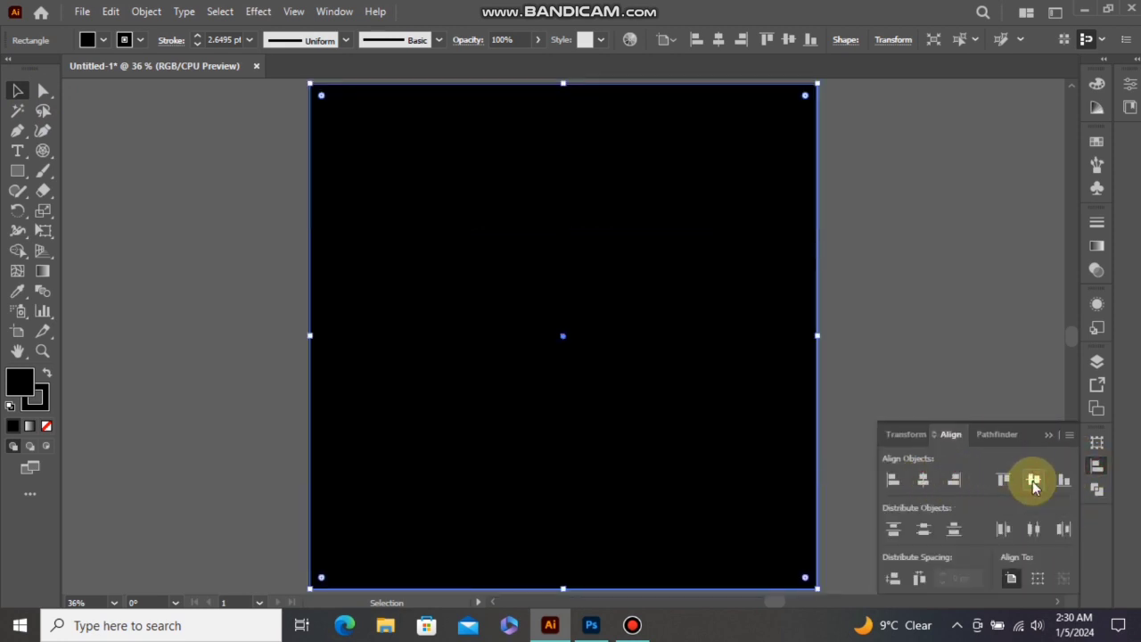
click(1045, 436)
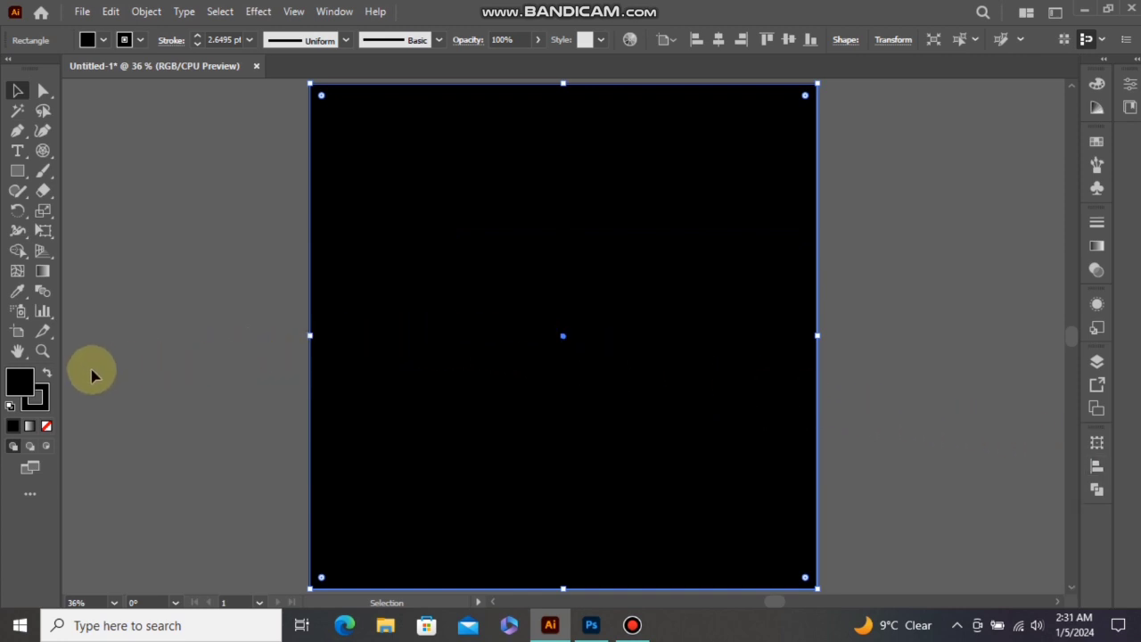
Step: Remove the stroke from the background square
click(45, 402)
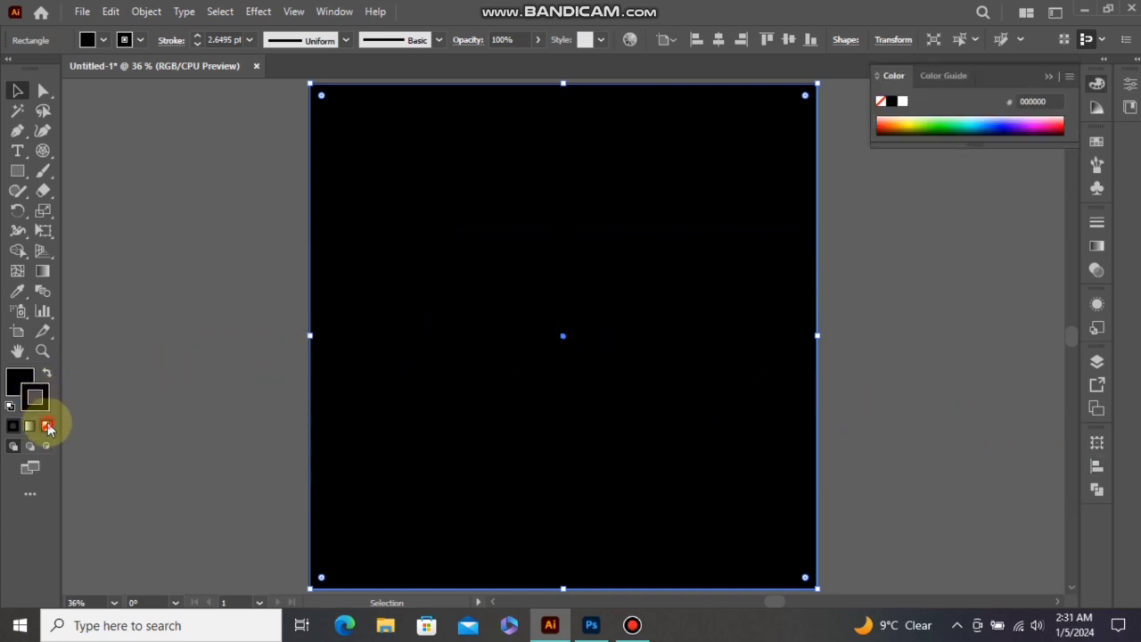
click(46, 425)
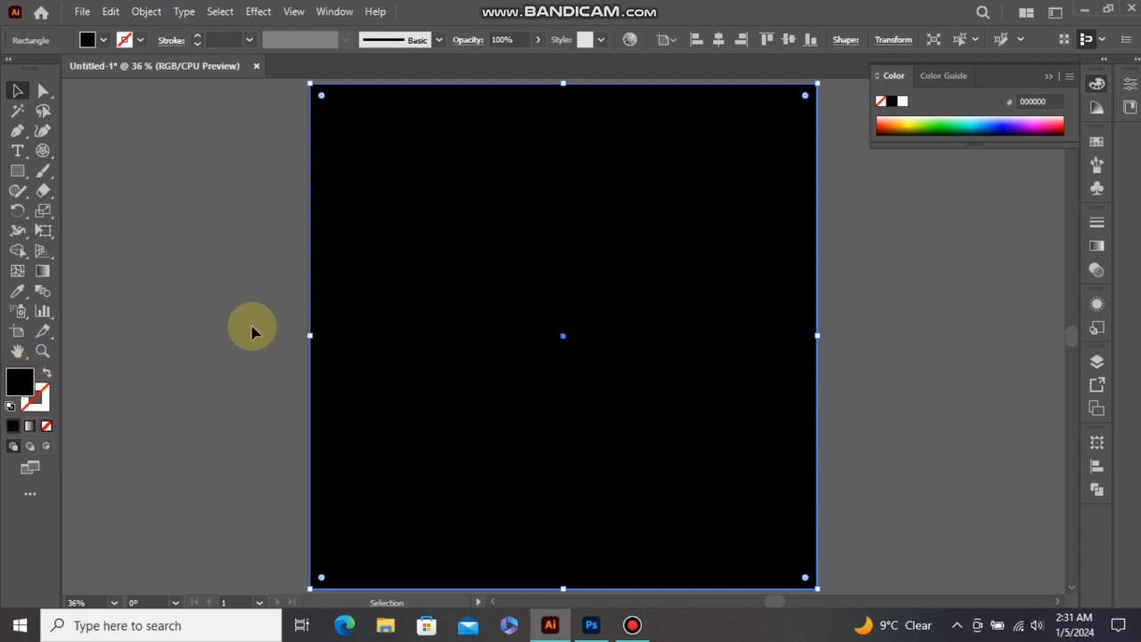
click(1047, 77)
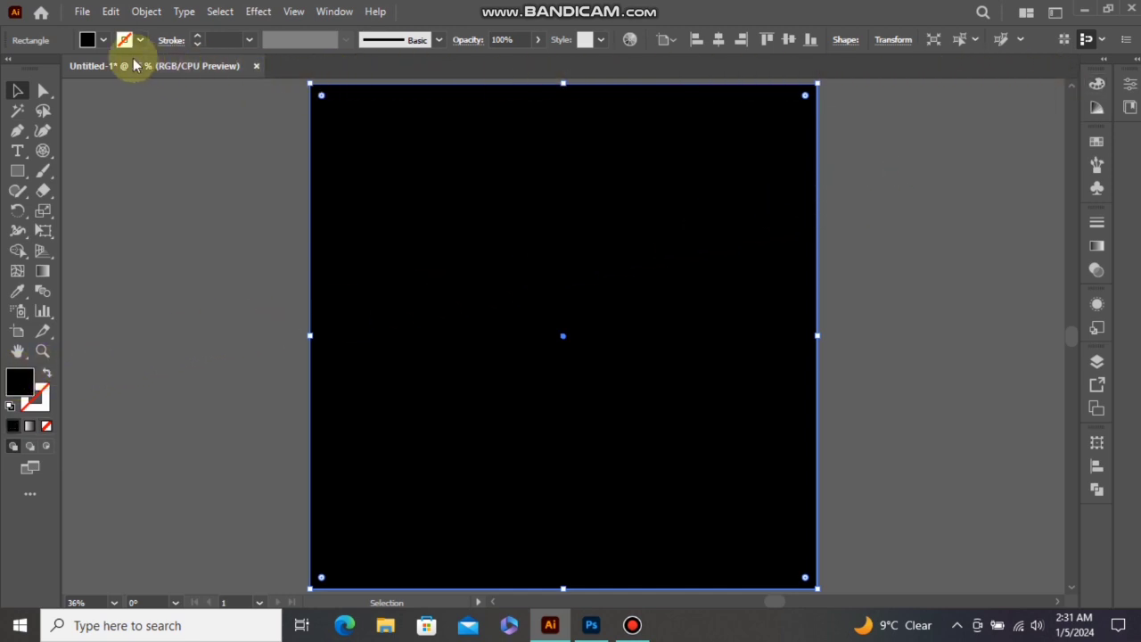
Step: Fill the background square with the dark red colour 7A040C
click(102, 41)
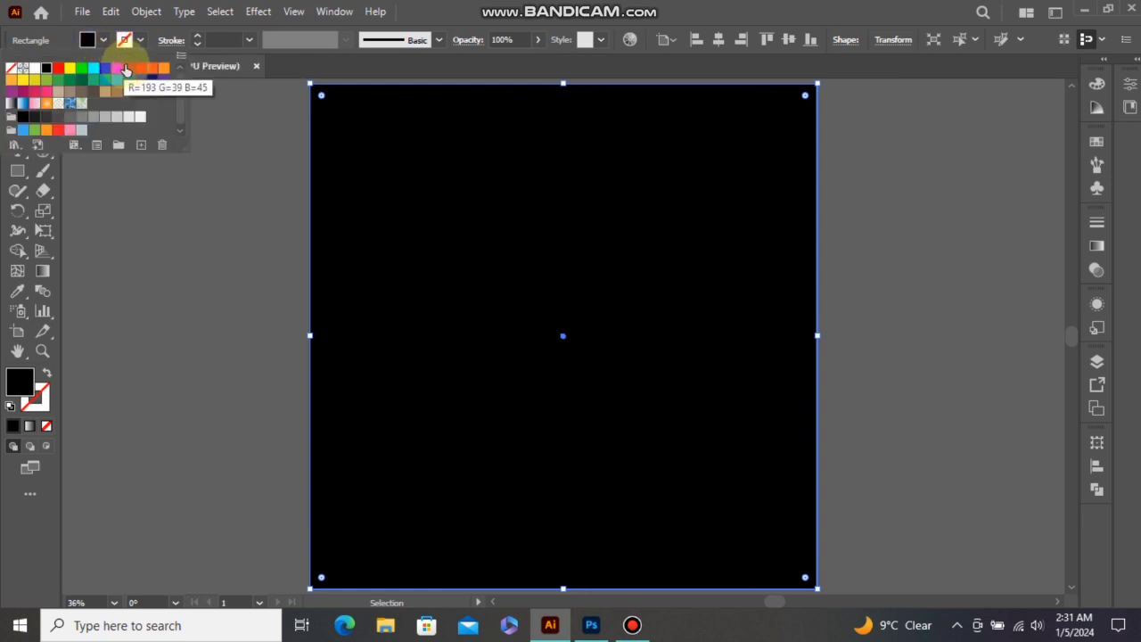
click(128, 68)
click(156, 206)
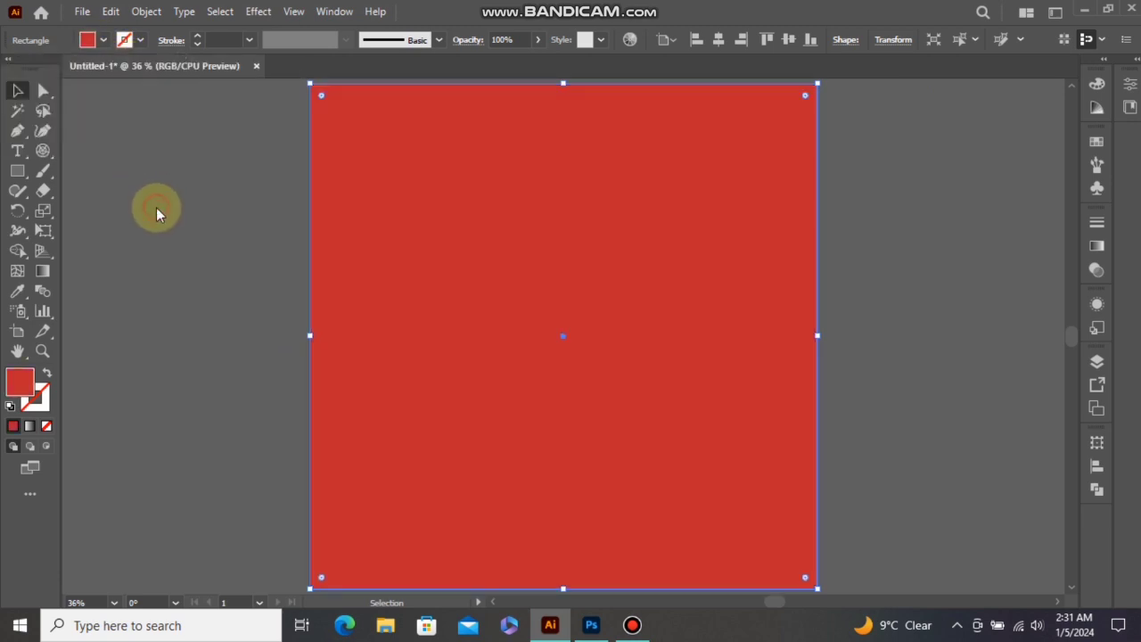
double_click(21, 382)
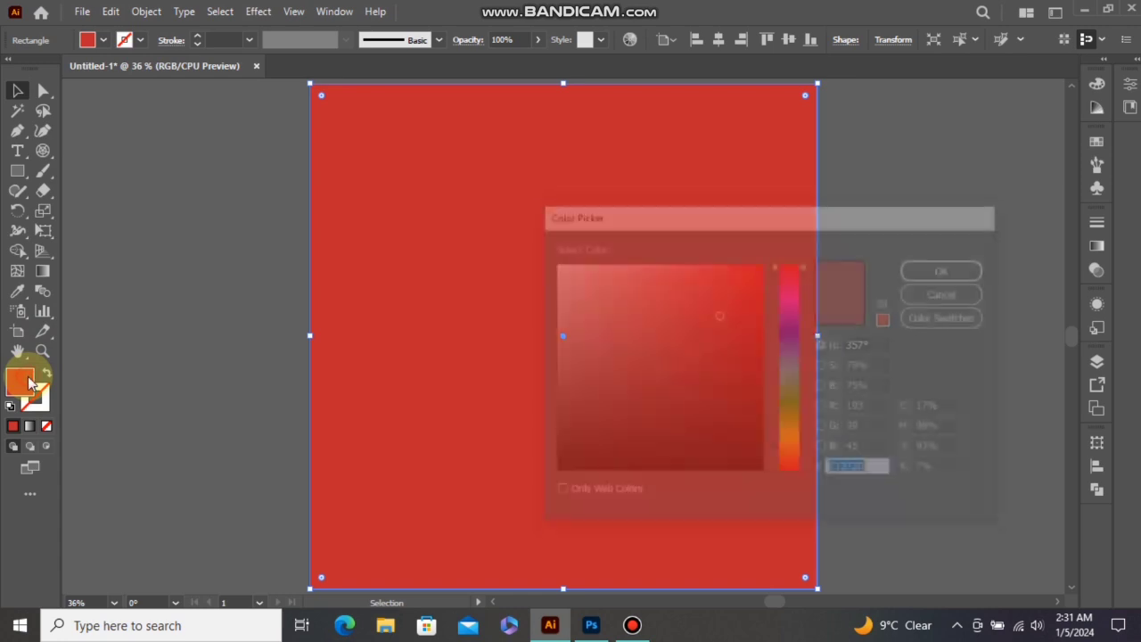
click(758, 371)
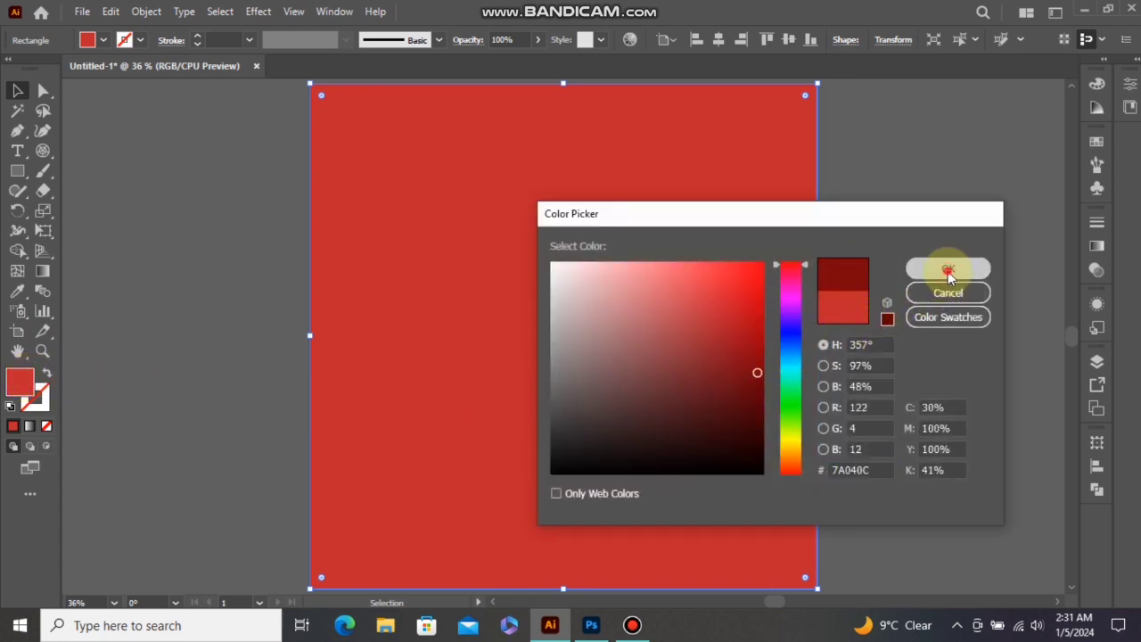
click(945, 269)
Step: Send the dark red square to the back, behind the logo, and deselect it
right_click(704, 302)
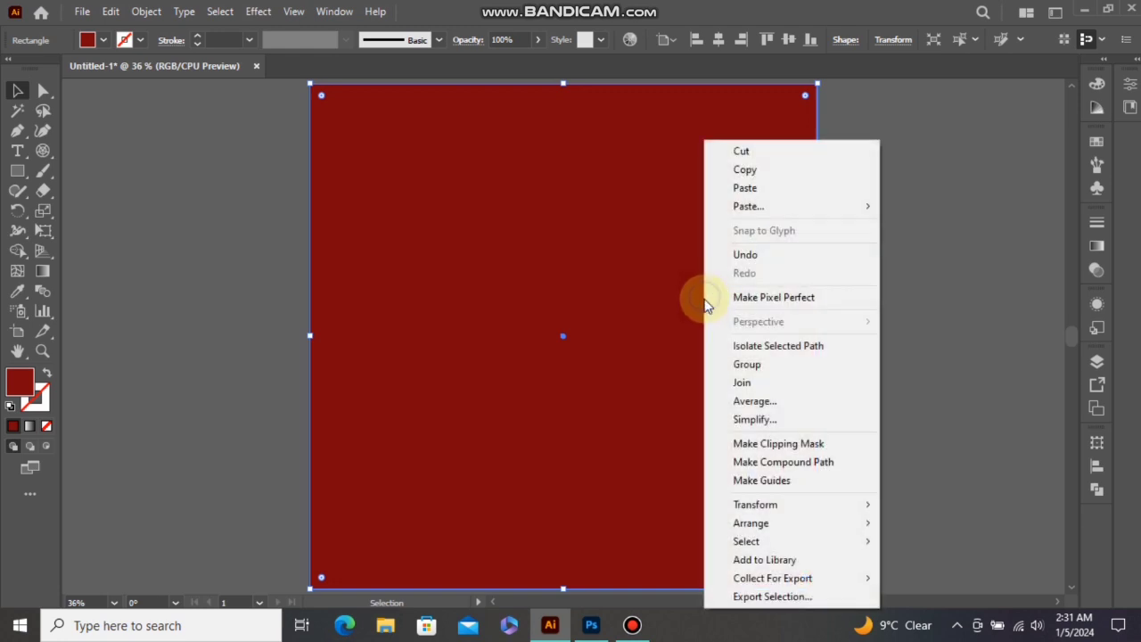
mouse_move(807, 523)
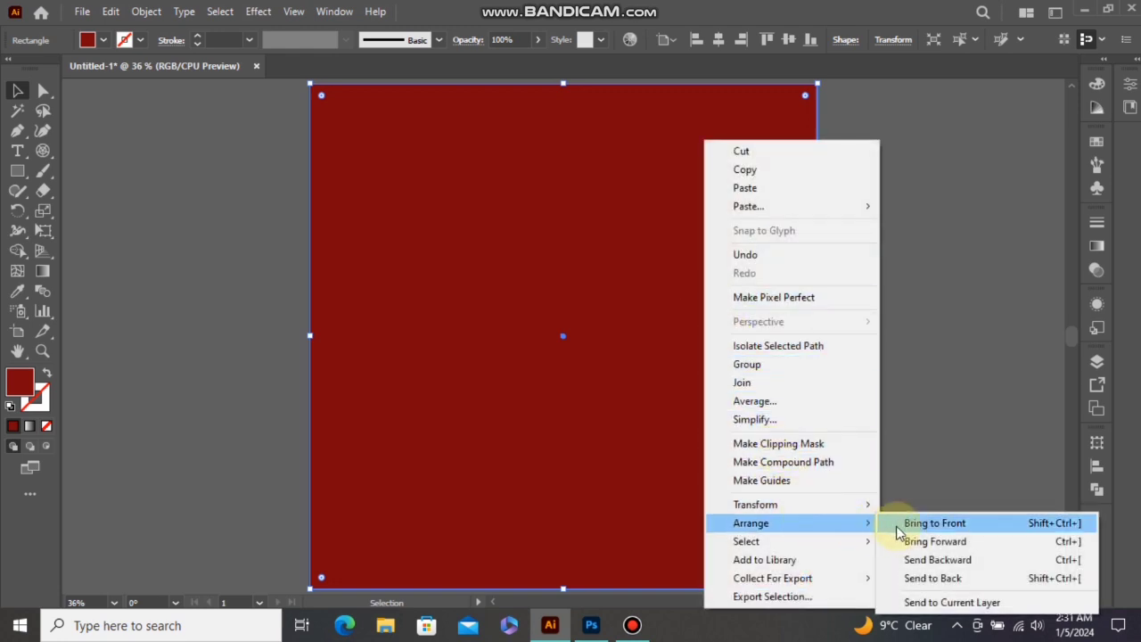
click(918, 578)
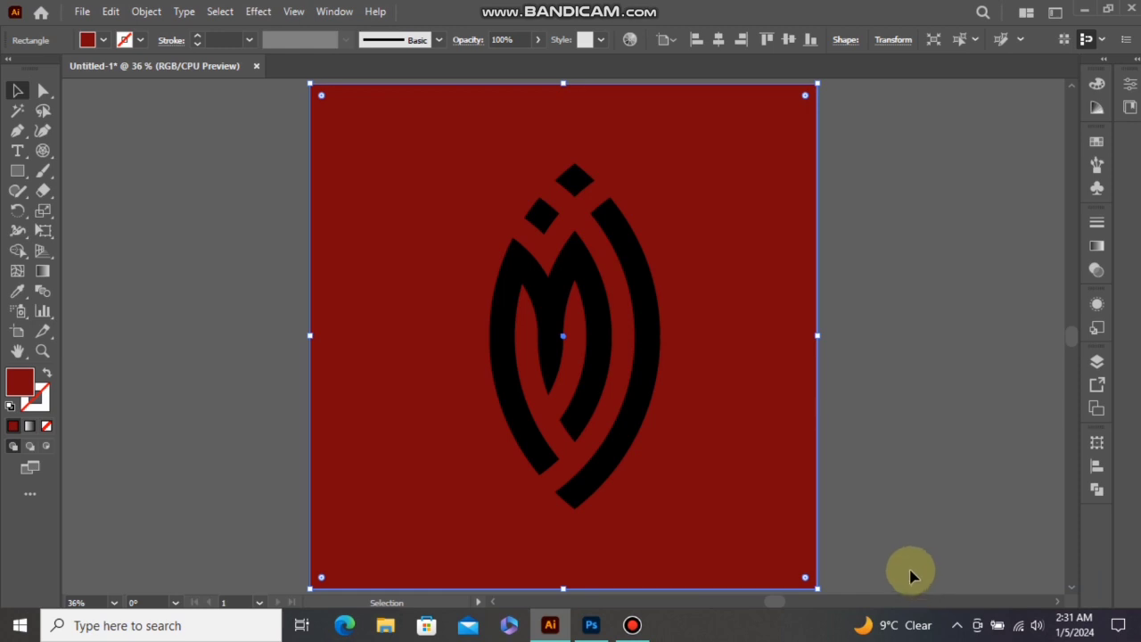
click(910, 573)
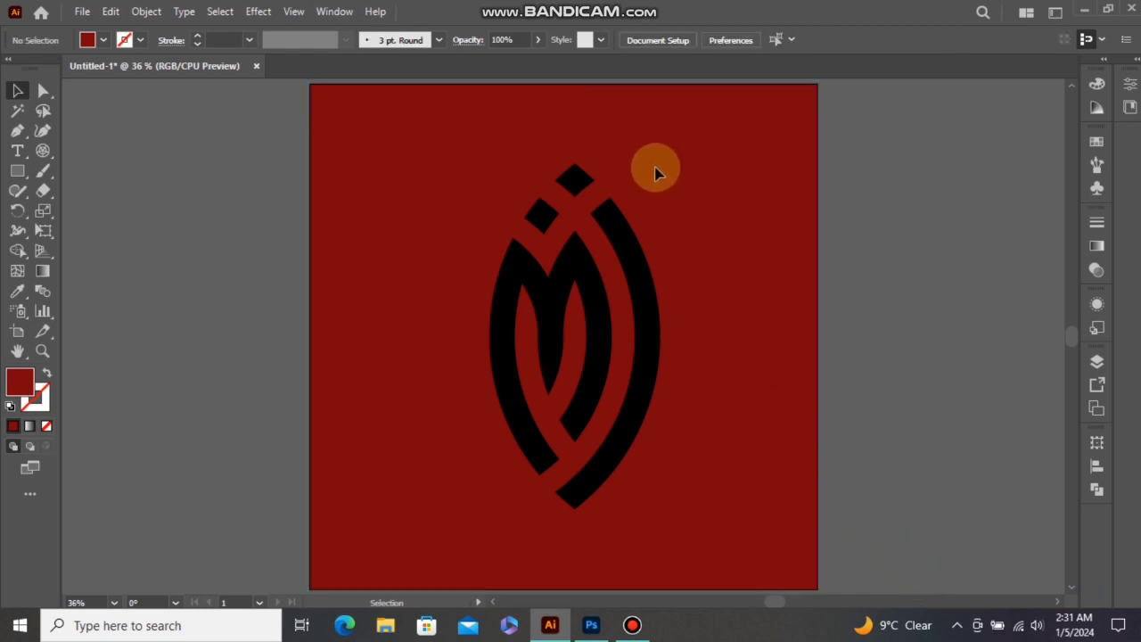
Step: Select the logo group, remove its stroke and make its fill the active colour attribute
drag(654, 166, 497, 332)
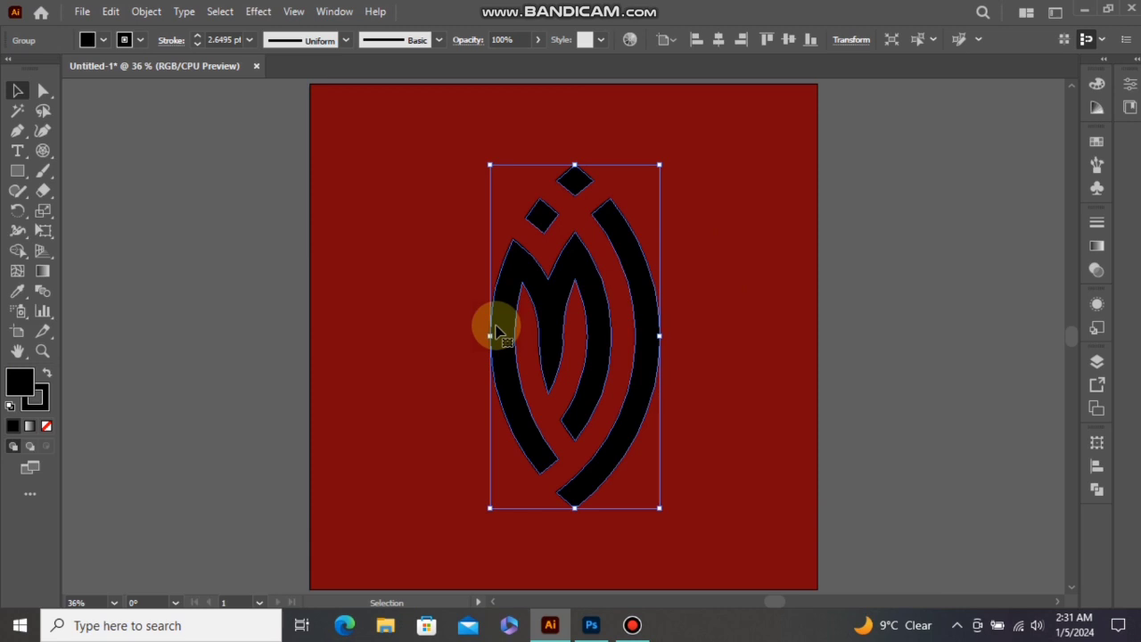
click(43, 403)
click(48, 427)
click(21, 382)
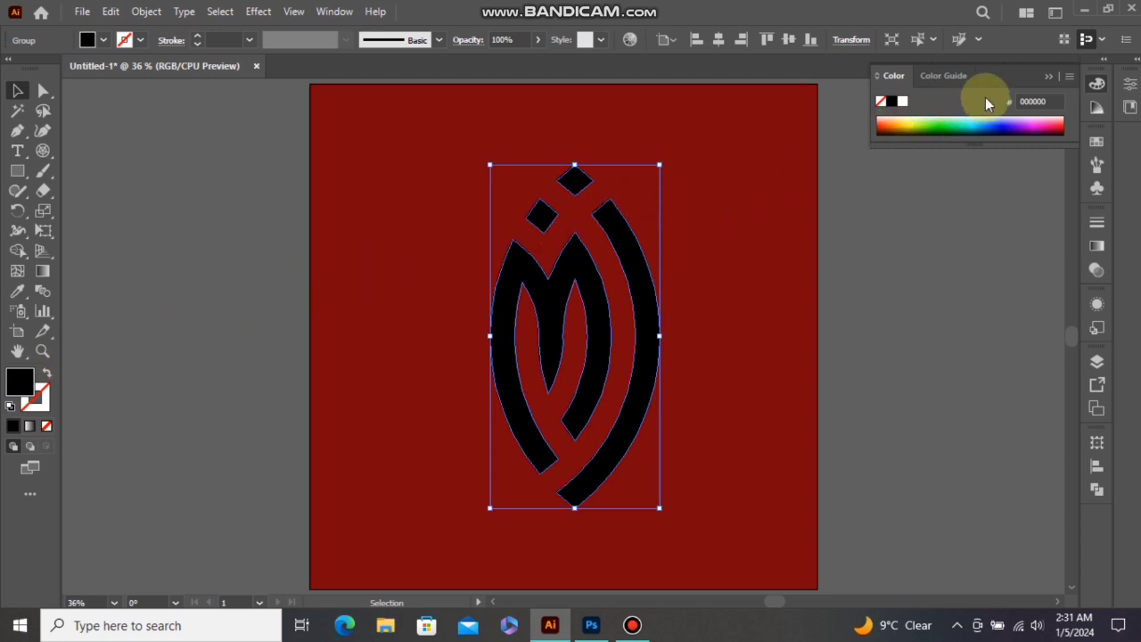
click(1047, 76)
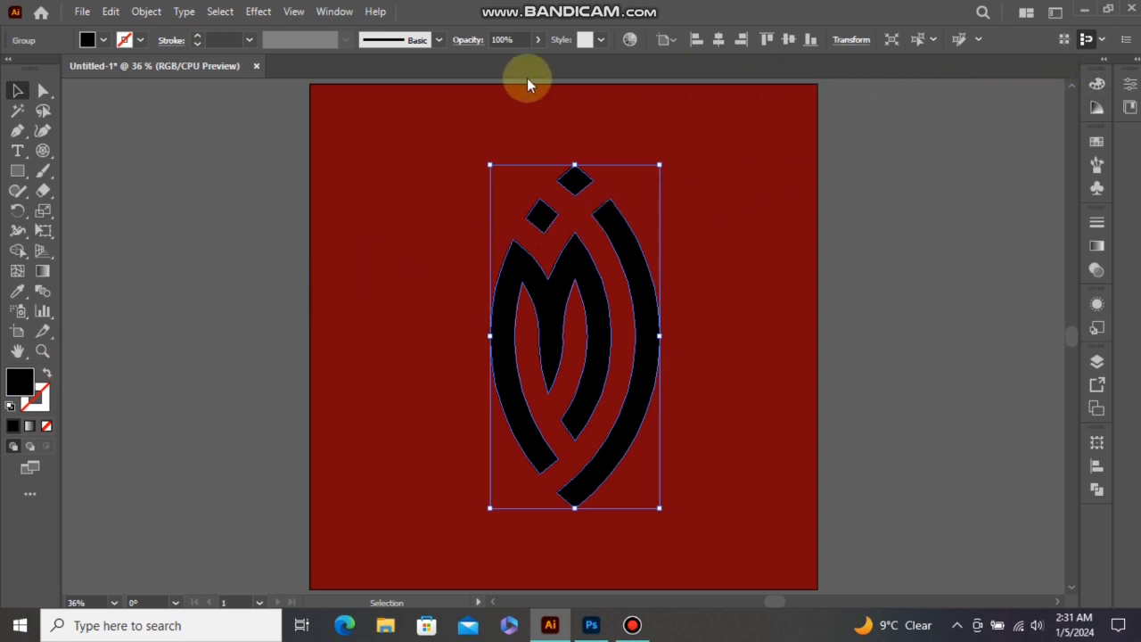
Step: Fill the logo with cyan and move it straight up, leaving space beneath it on the artboard
click(105, 40)
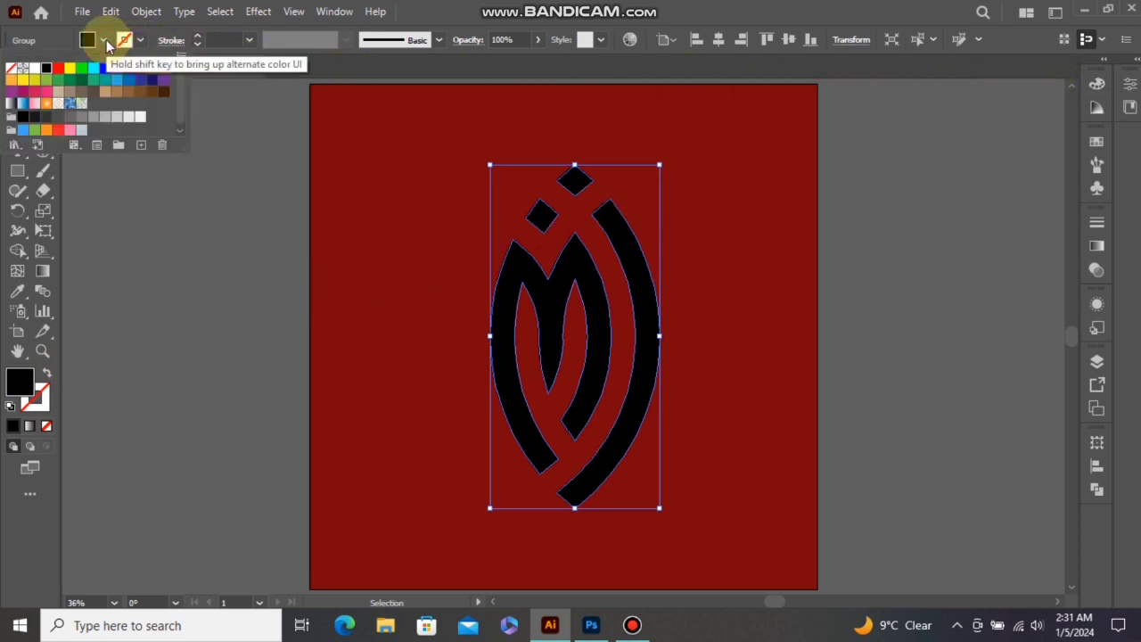
click(93, 68)
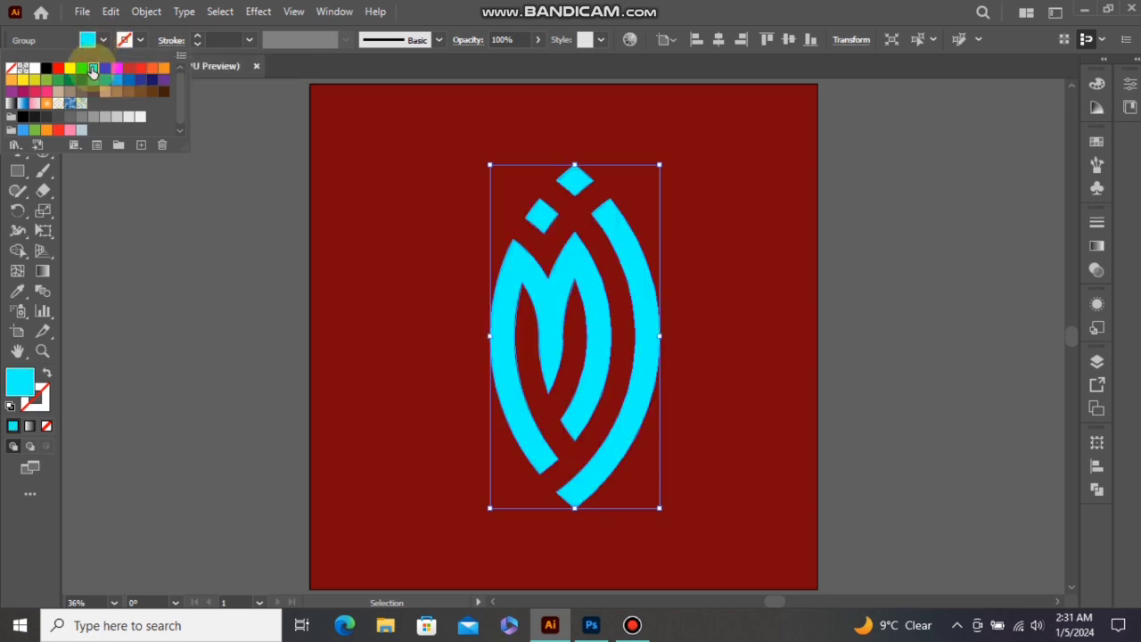
click(230, 296)
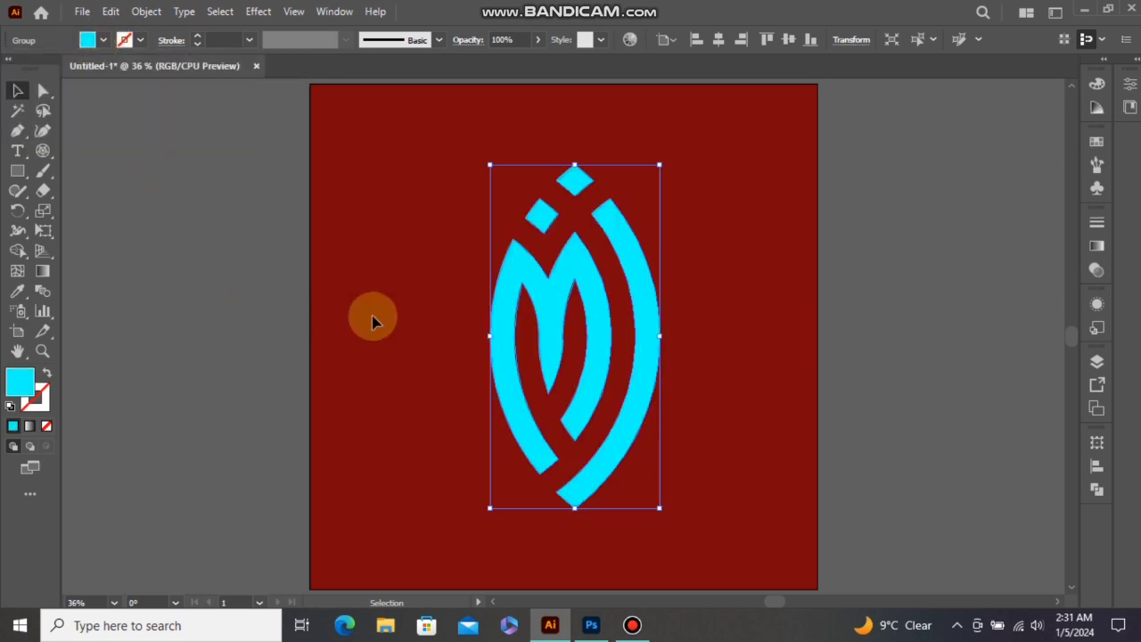
drag(603, 317, 603, 259)
click(717, 306)
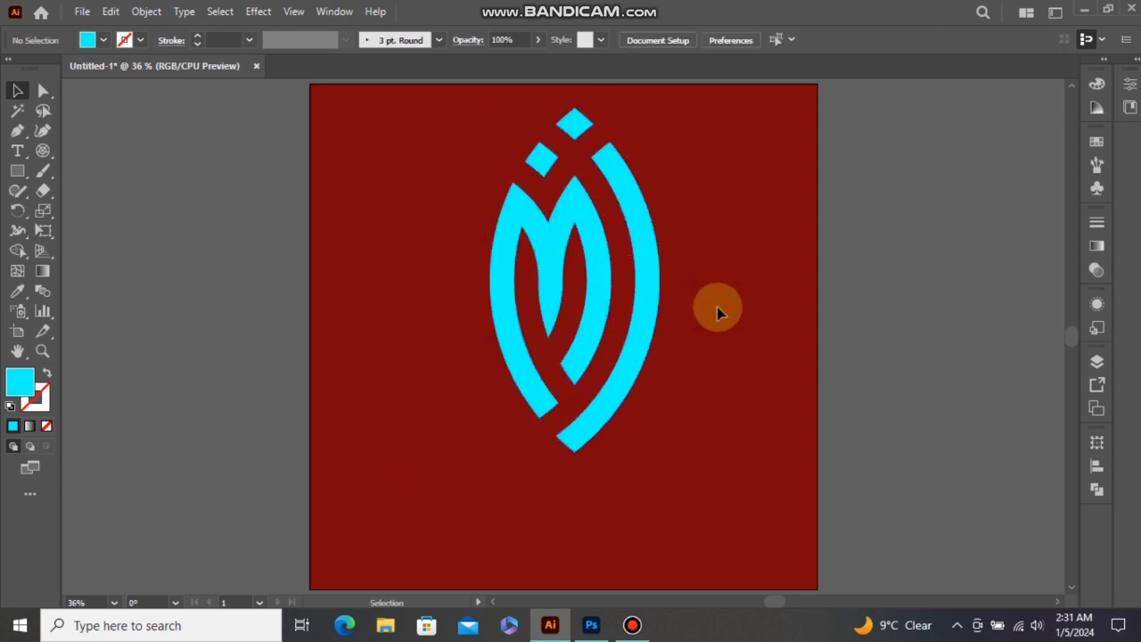
Step: Add the 72 pt text "M + J LOGO" beneath the logo, replacing the placeholder text
click(18, 159)
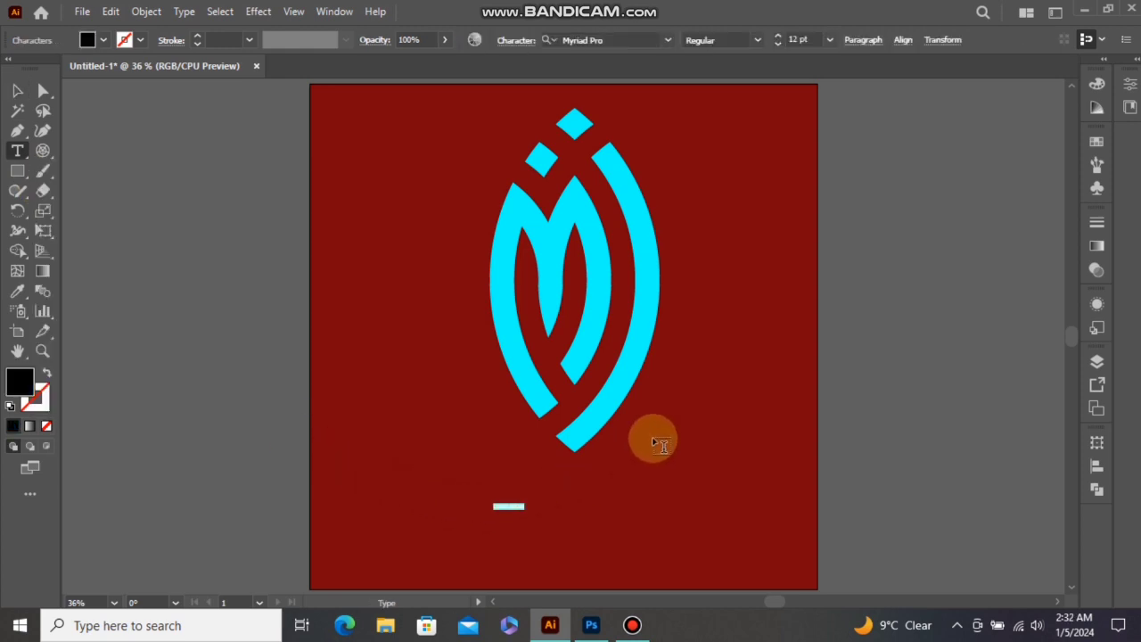
click(829, 39)
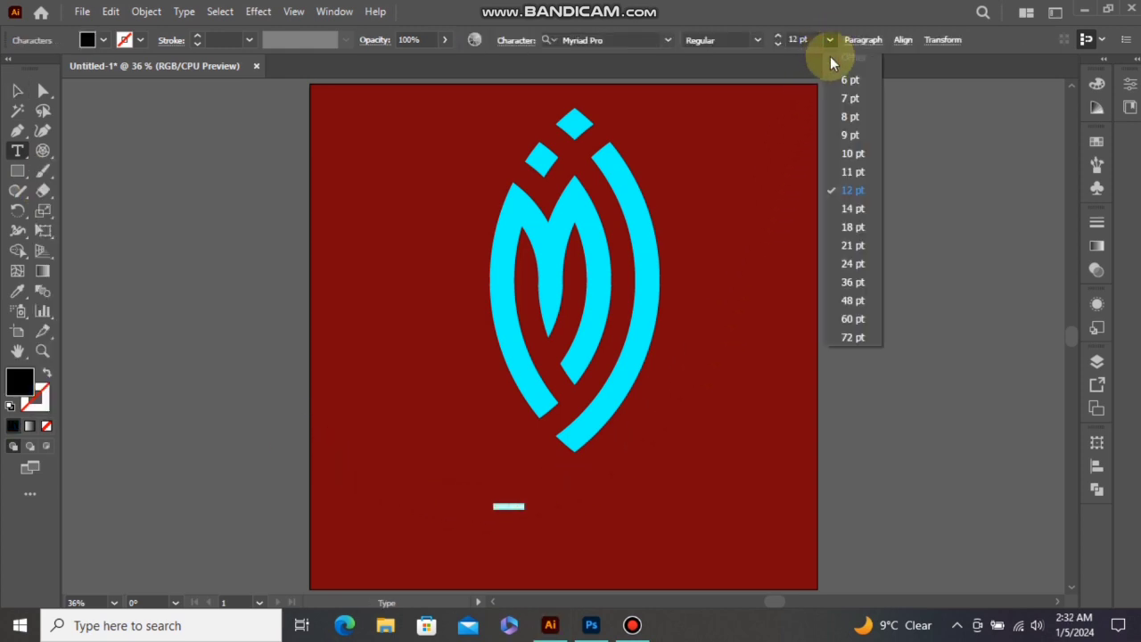
click(853, 337)
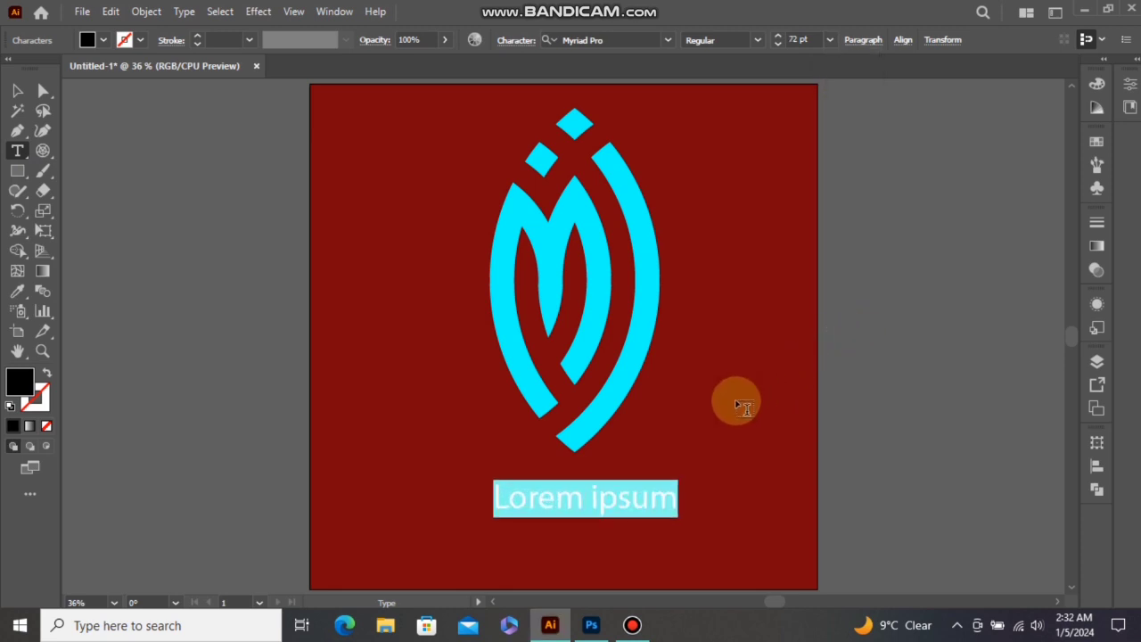
key(BackSpace)
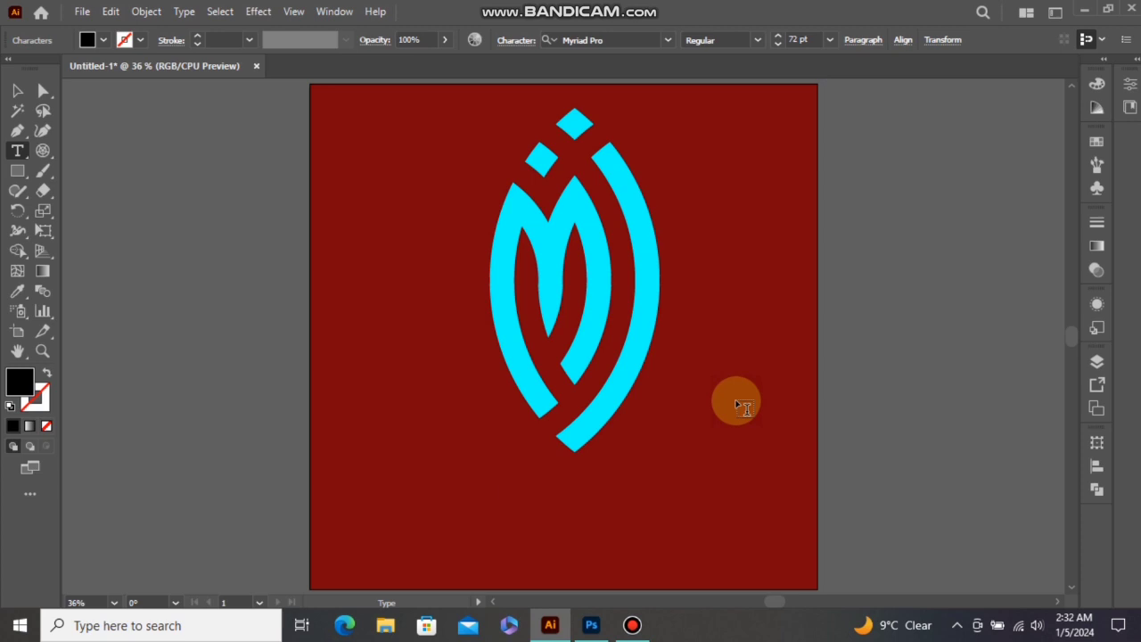
text(M)
key(BackSpace)
text(+)
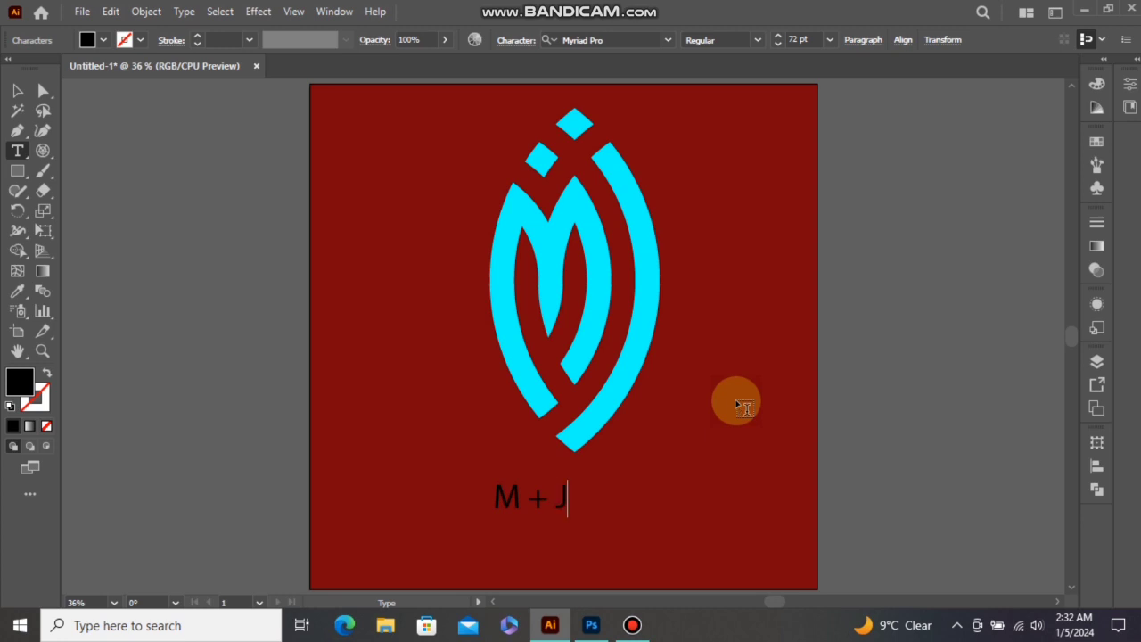
text( J LOGO)
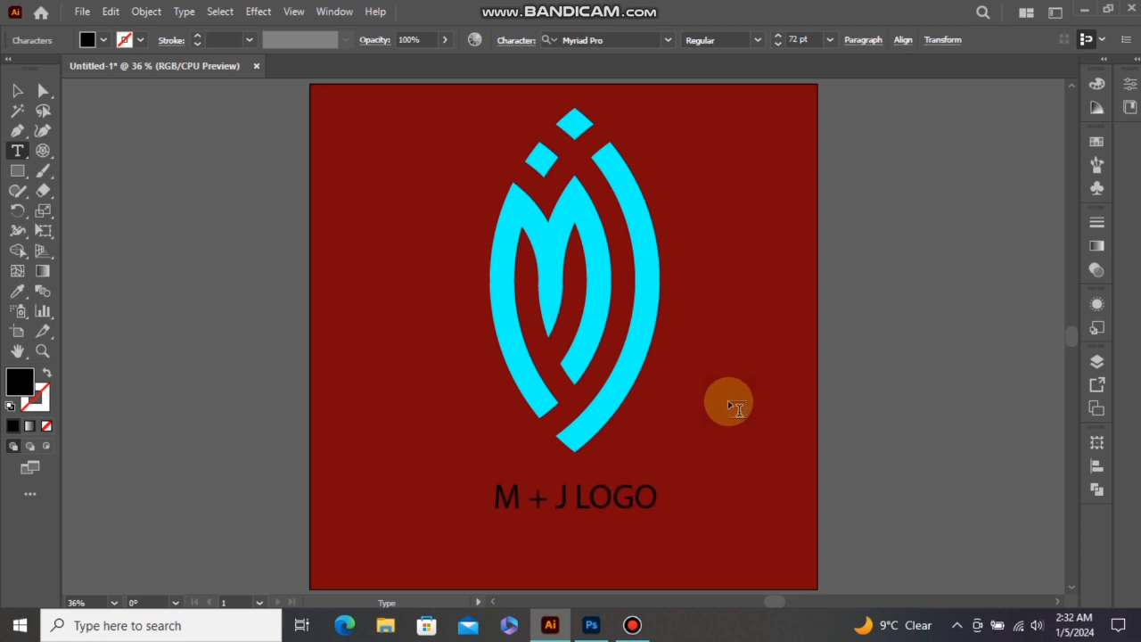
Step: Change the "M + J LOGO" text's font to Aller Display and convert the text to outlines
click(17, 90)
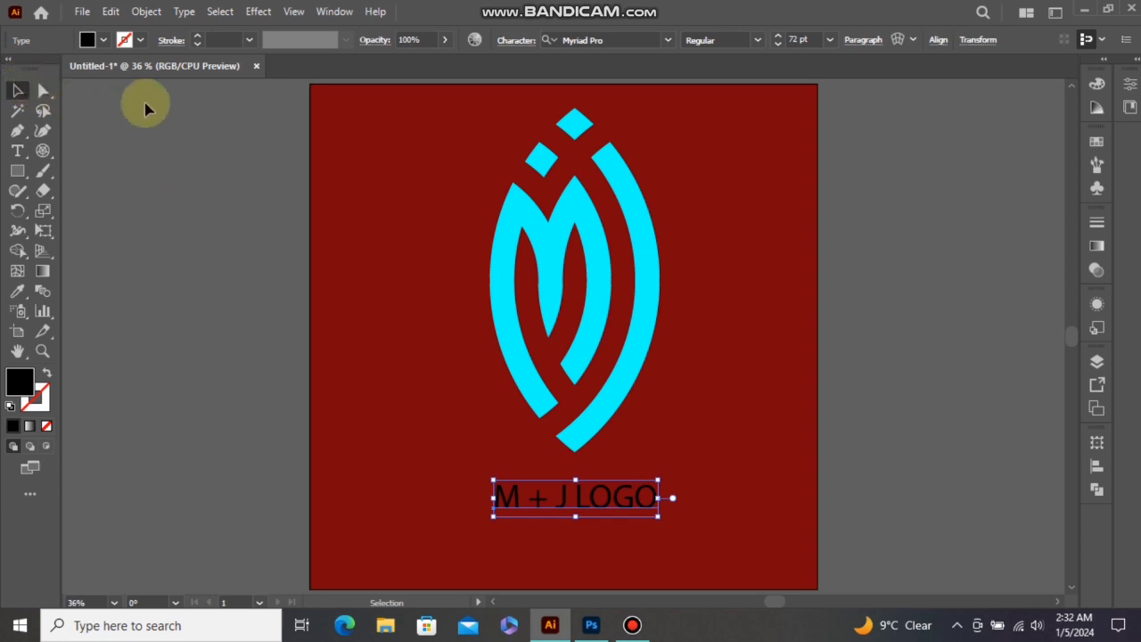
click(668, 41)
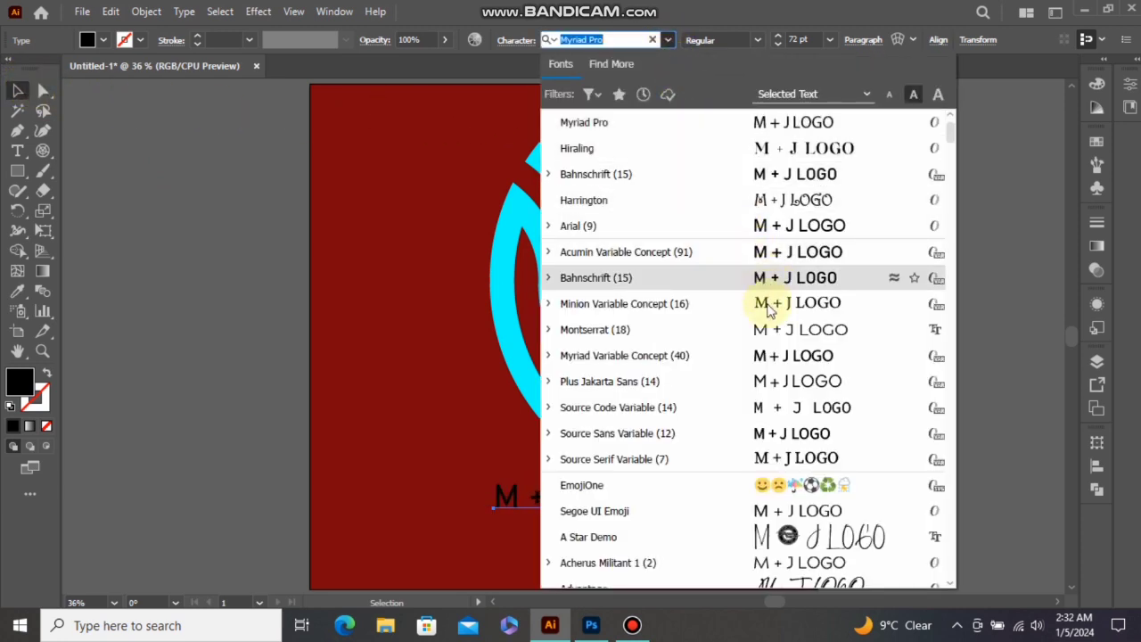
scroll(772, 356, down, 5)
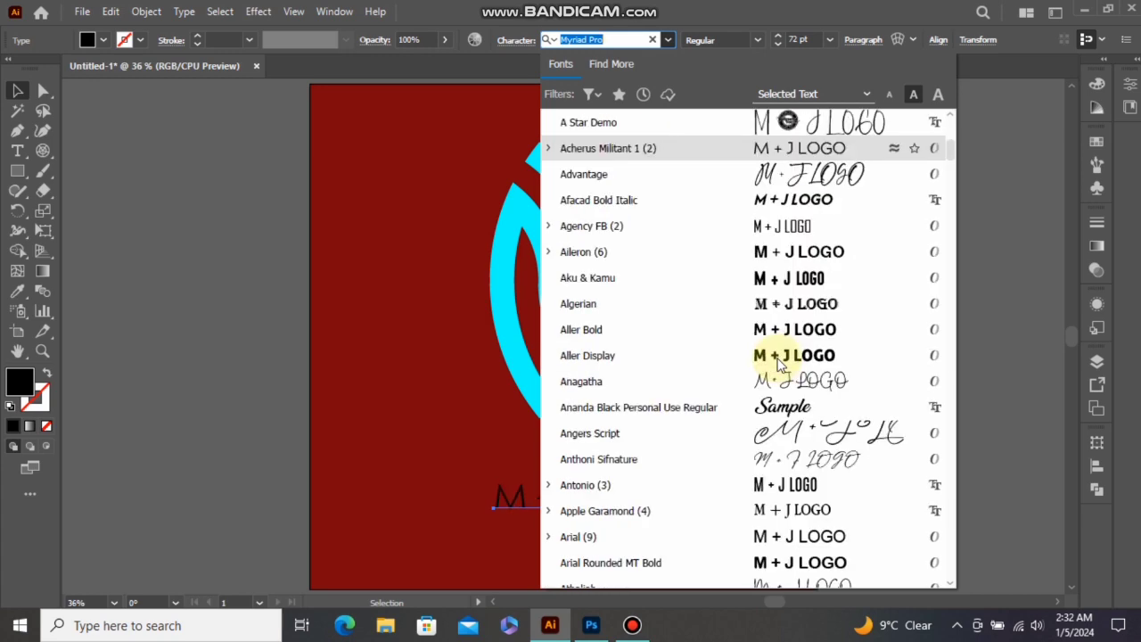
click(779, 362)
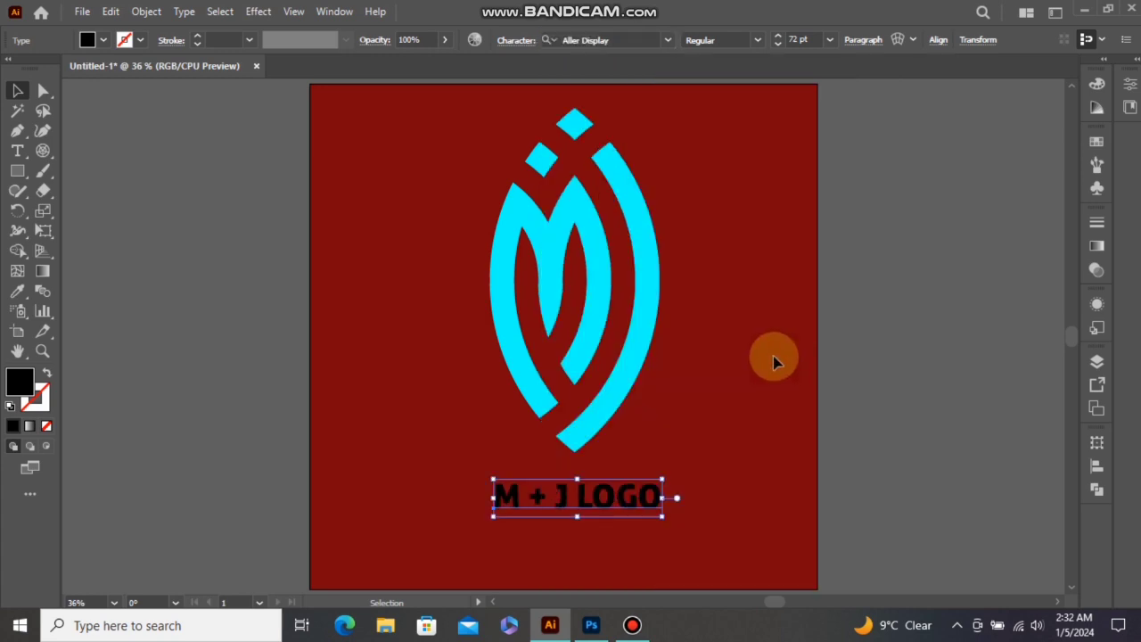
right_click(646, 501)
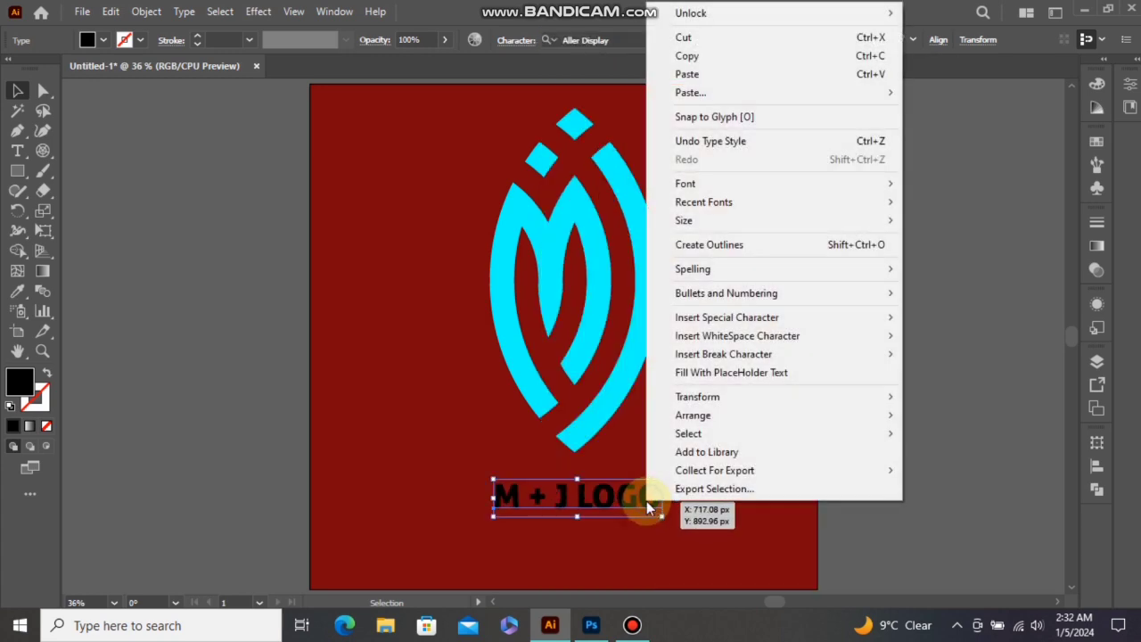
click(716, 250)
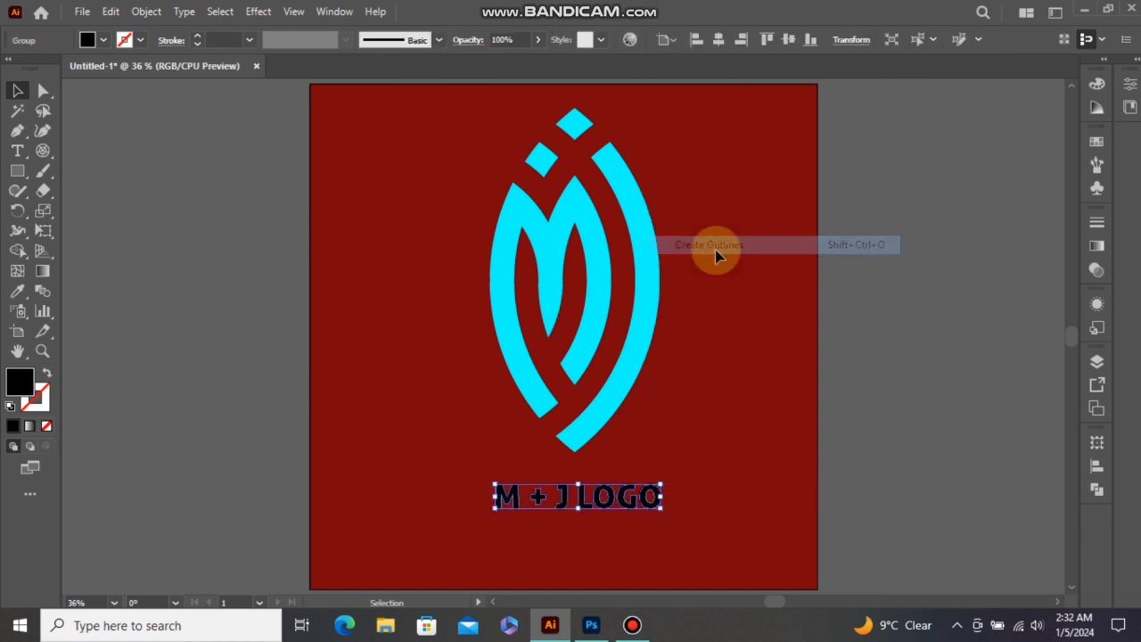
Step: Colour the outlined text with the cyan sampled from the logo using the Eyedropper, and deselect it
click(17, 291)
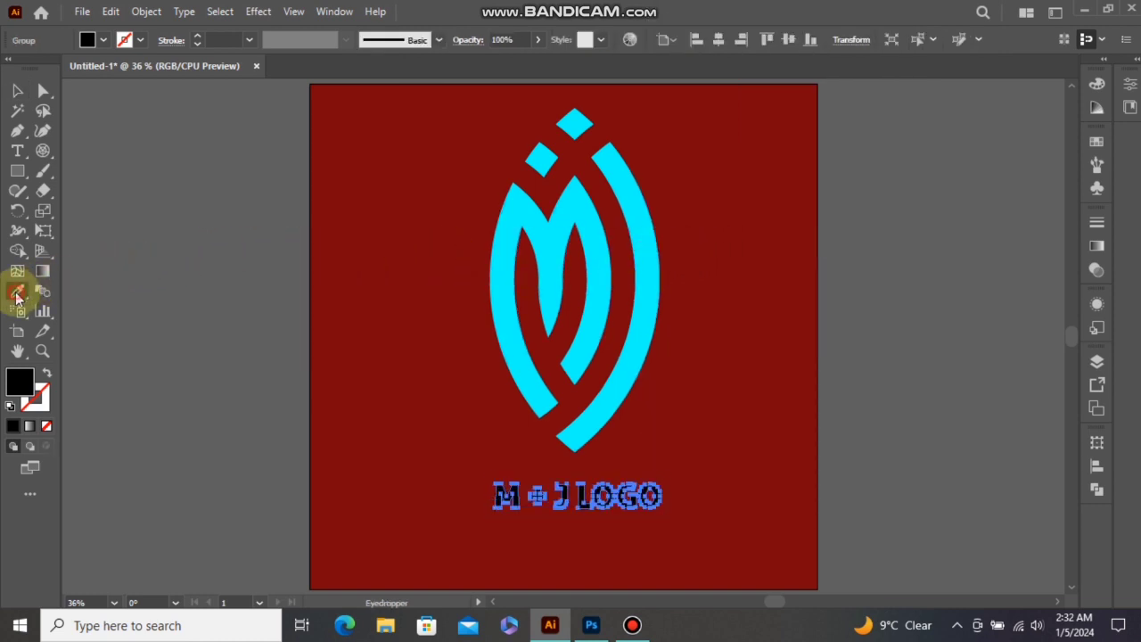
click(500, 280)
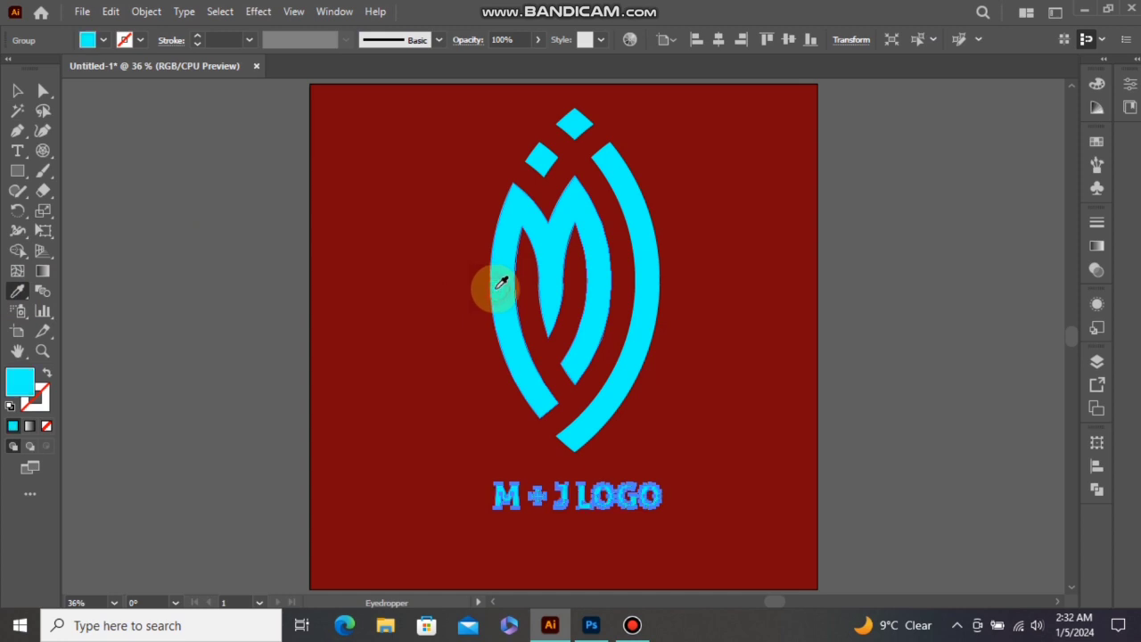
click(17, 90)
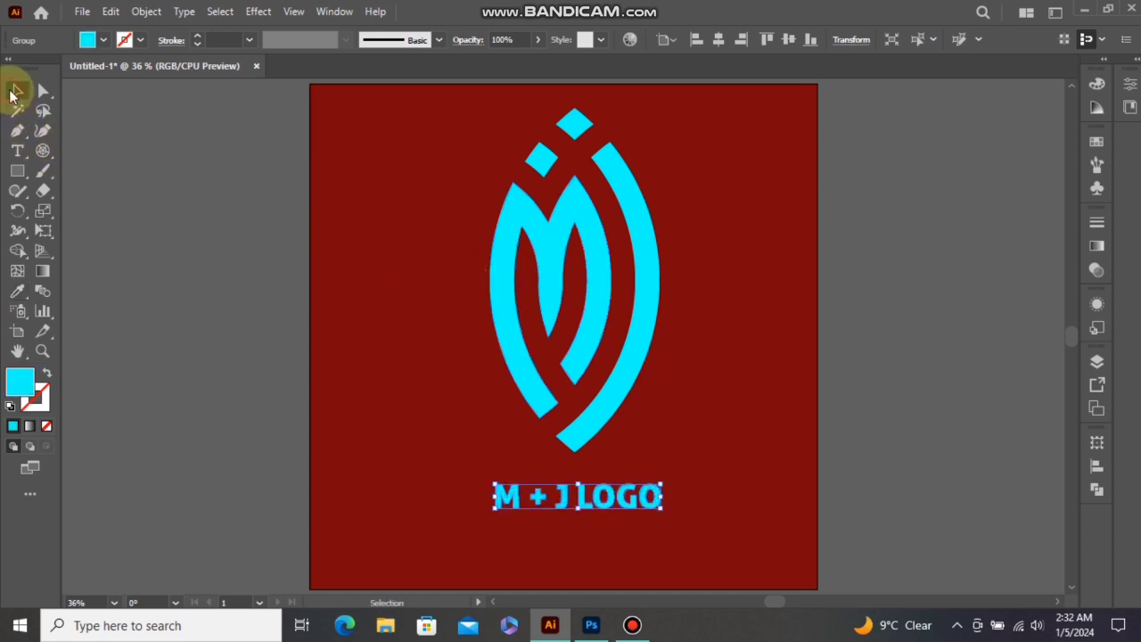
click(709, 339)
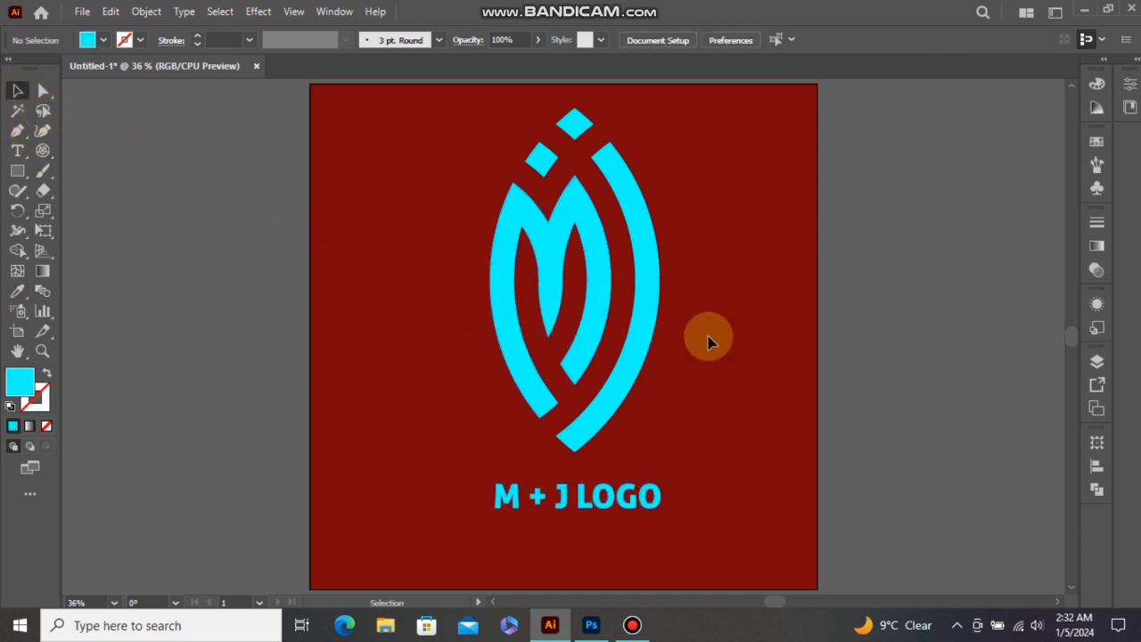
Step: Align the logo and the text horizontally by their centres, and deselect them
drag(582, 389, 467, 532)
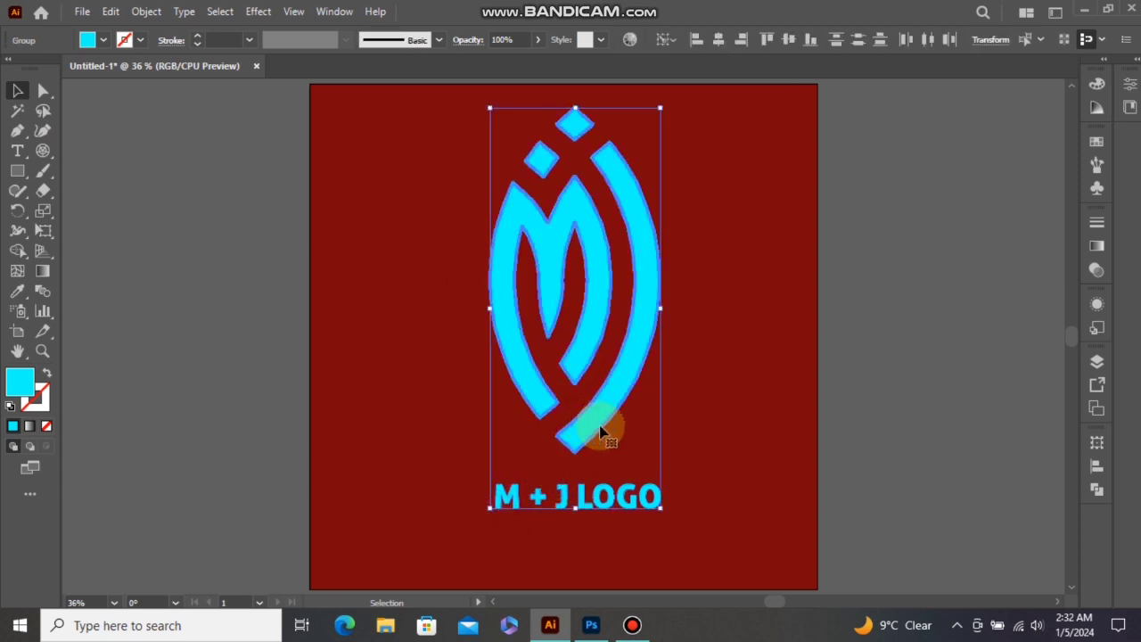
click(1097, 467)
click(915, 484)
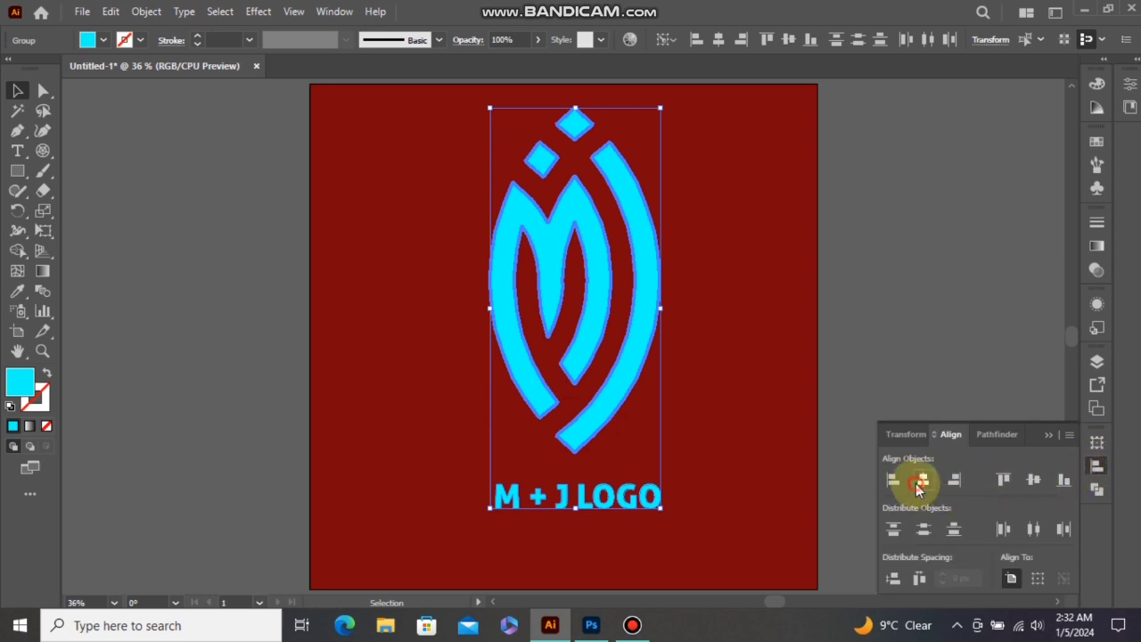
click(1049, 436)
click(700, 359)
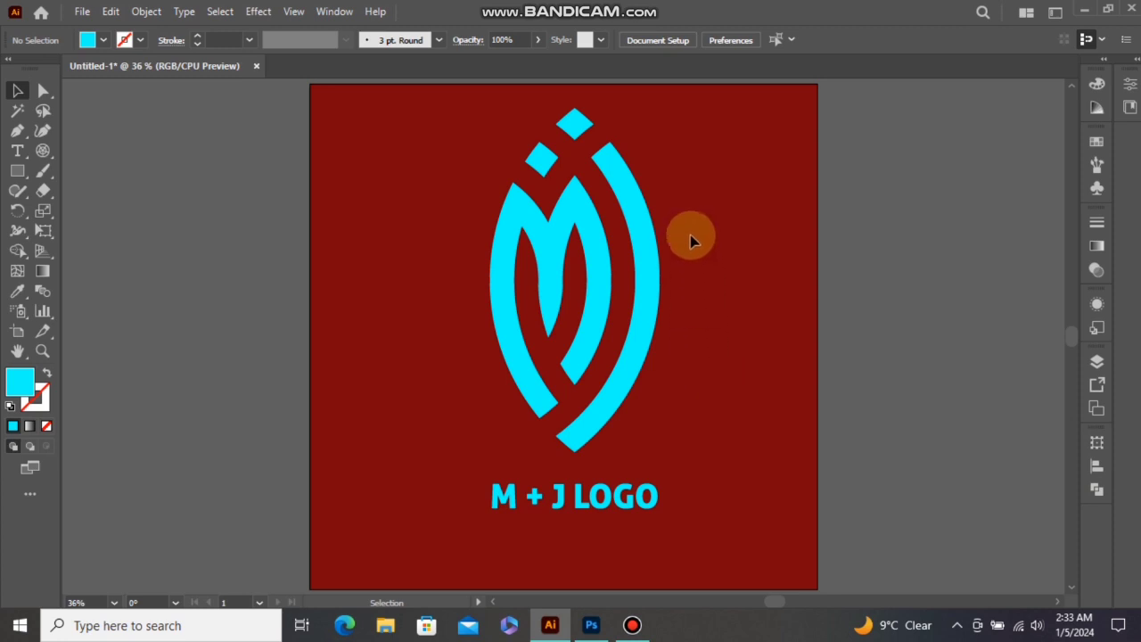
Step: Group the logo with its text and centre the group horizontally and vertically on the artboard
drag(689, 235, 555, 481)
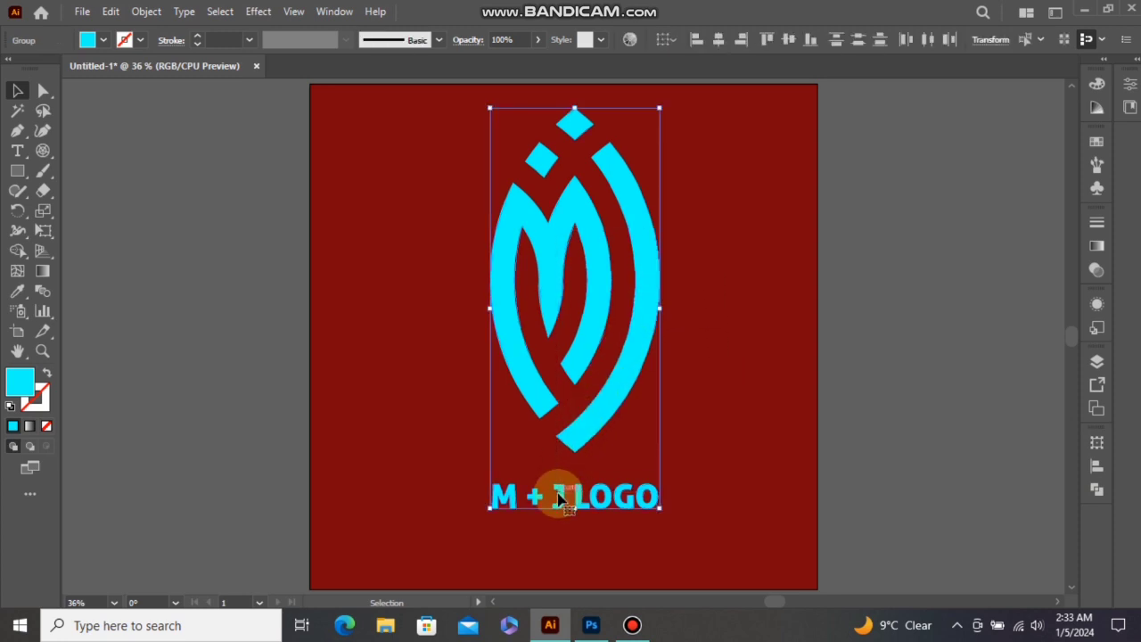
right_click(585, 323)
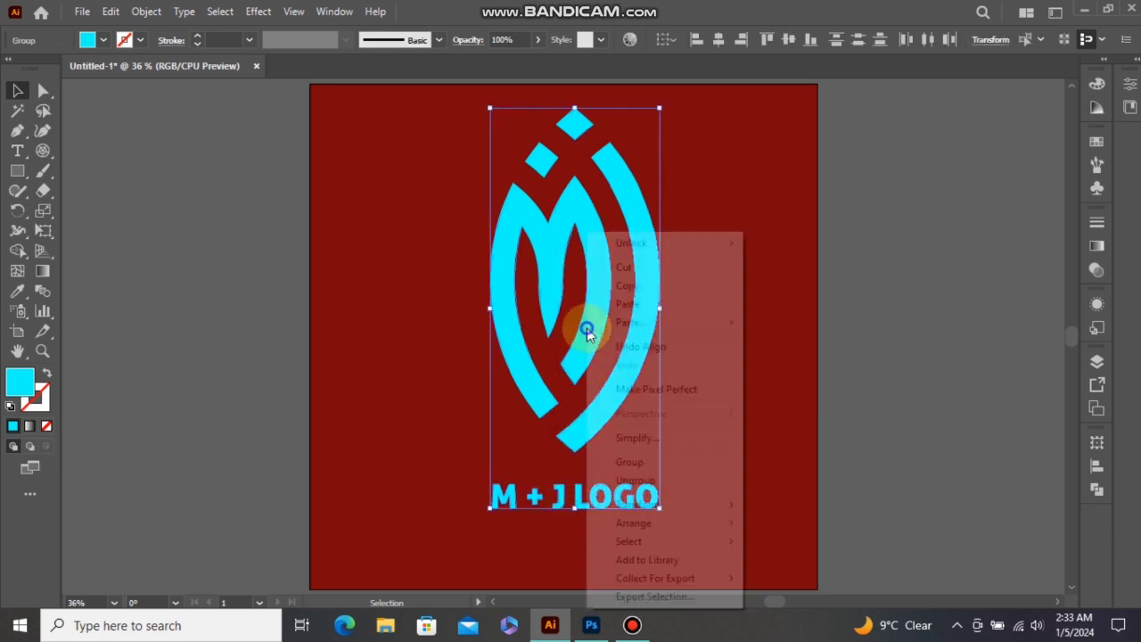
click(634, 462)
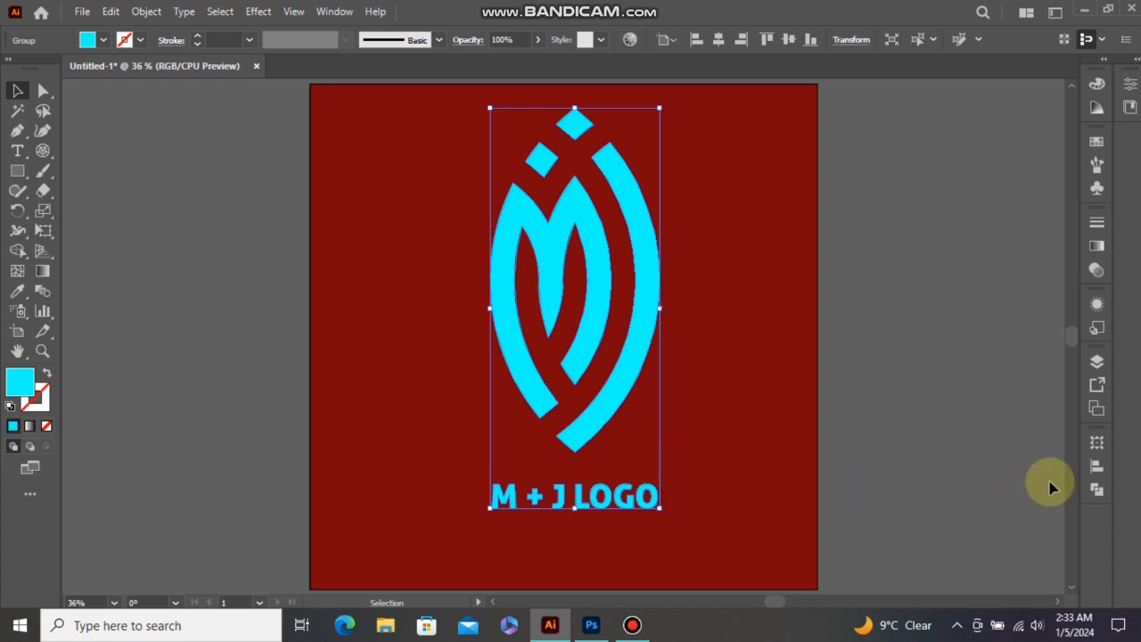
click(1098, 467)
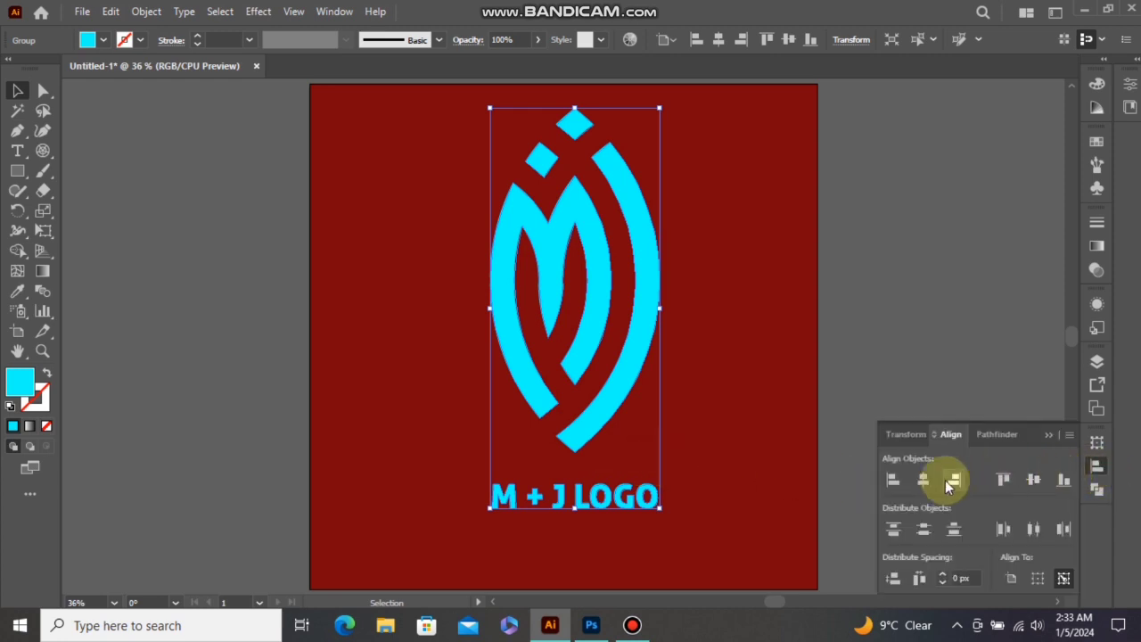
click(929, 481)
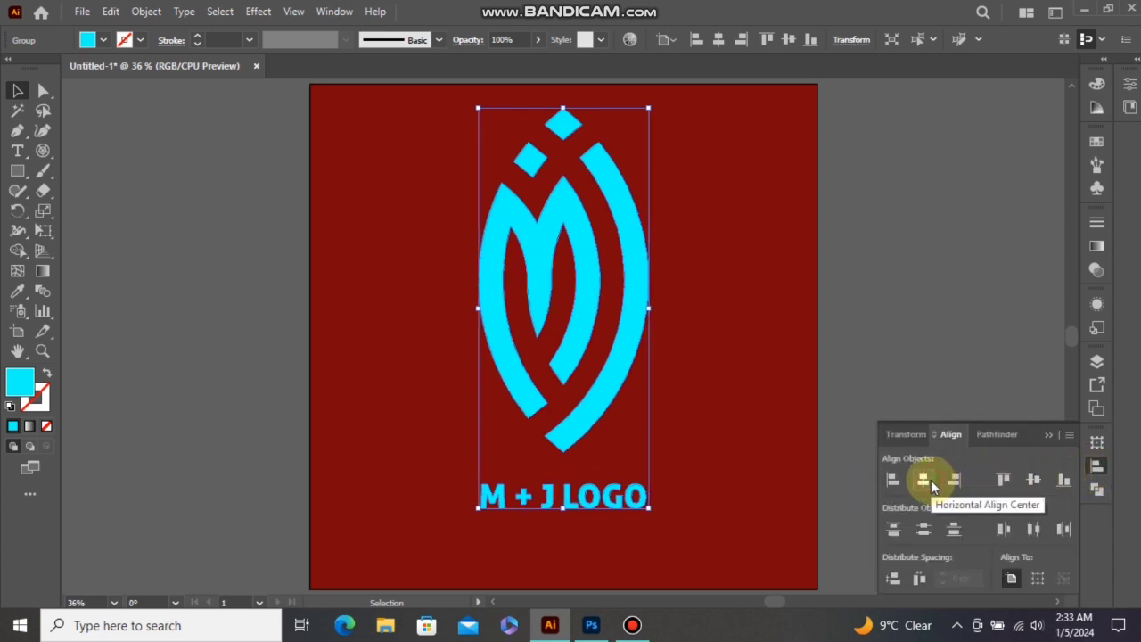
click(1034, 482)
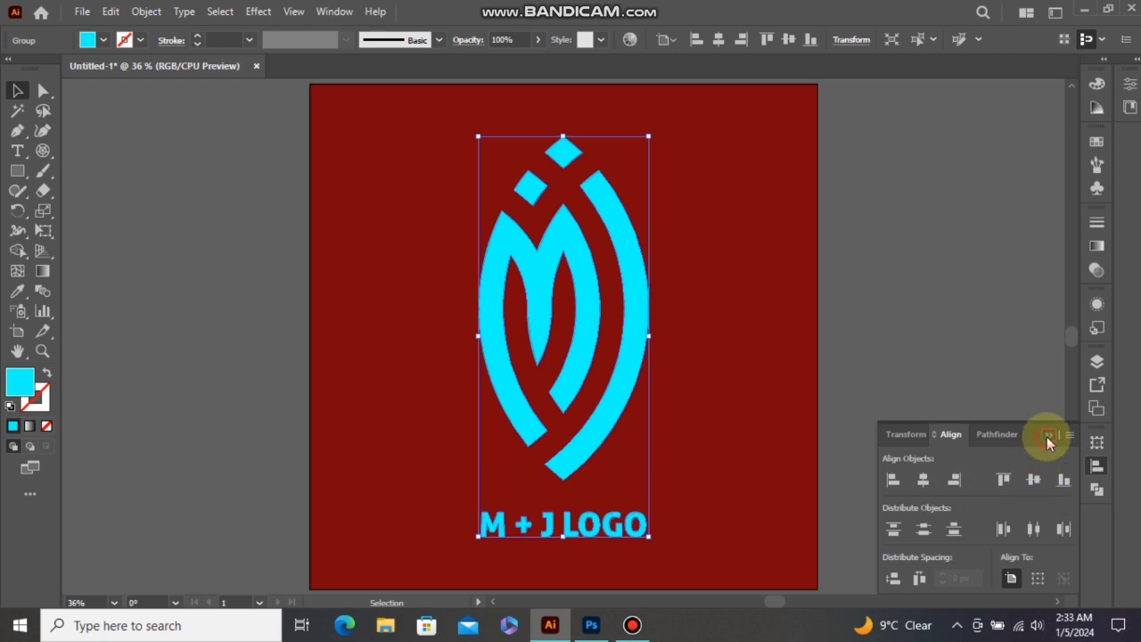
click(1046, 438)
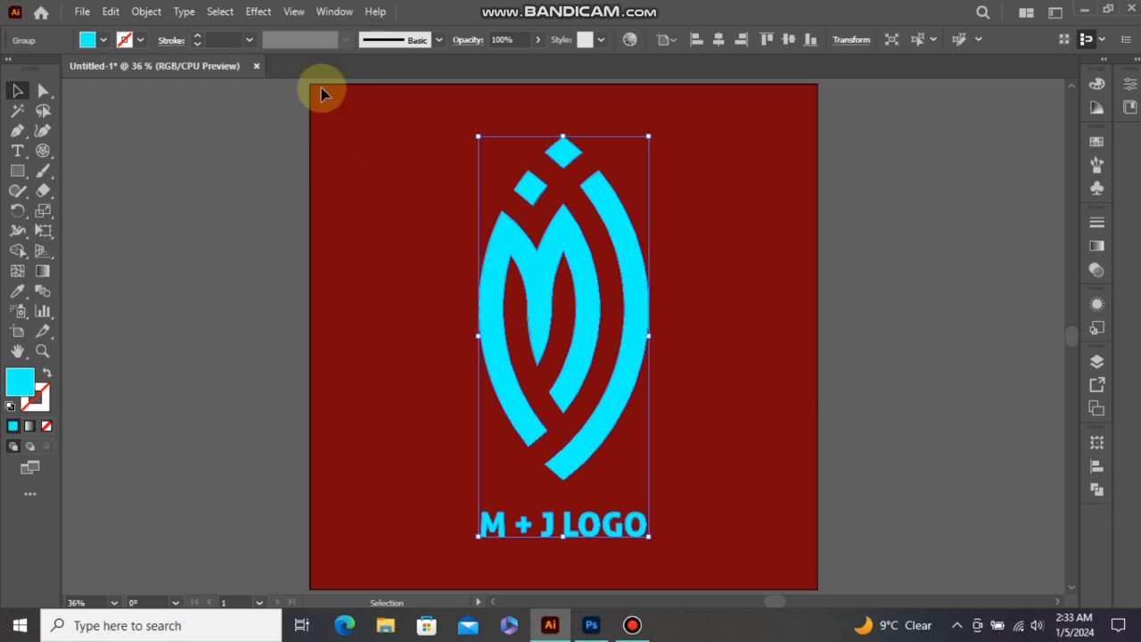
Step: Apply a Multiply drop shadow with 70% opacity to the grouped logo and text, and deselect the group
click(260, 18)
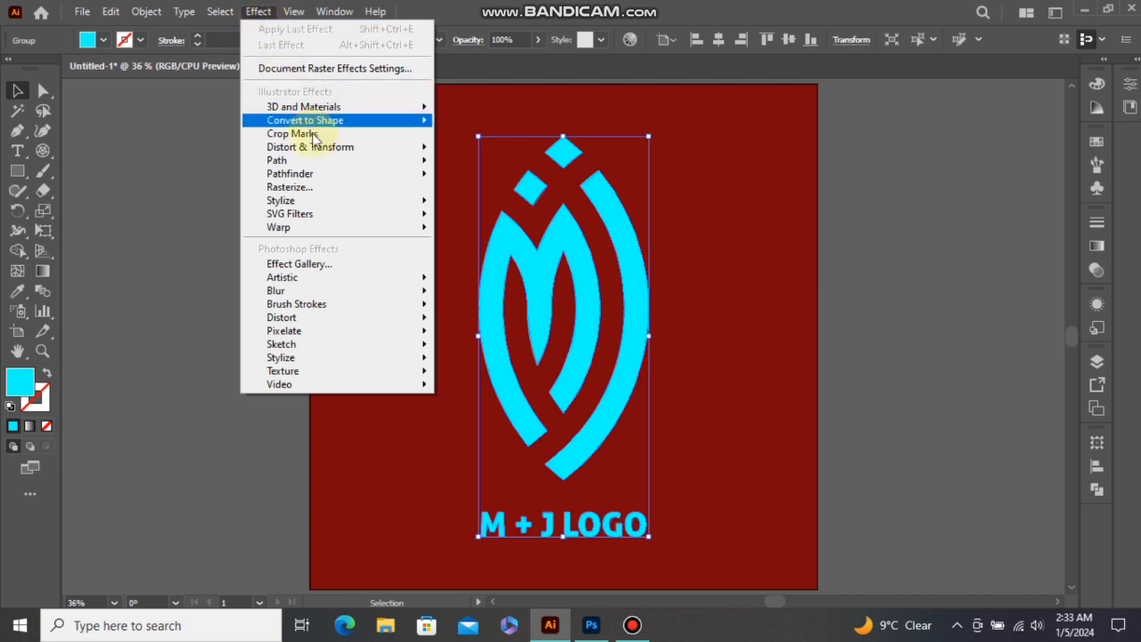
mouse_move(364, 205)
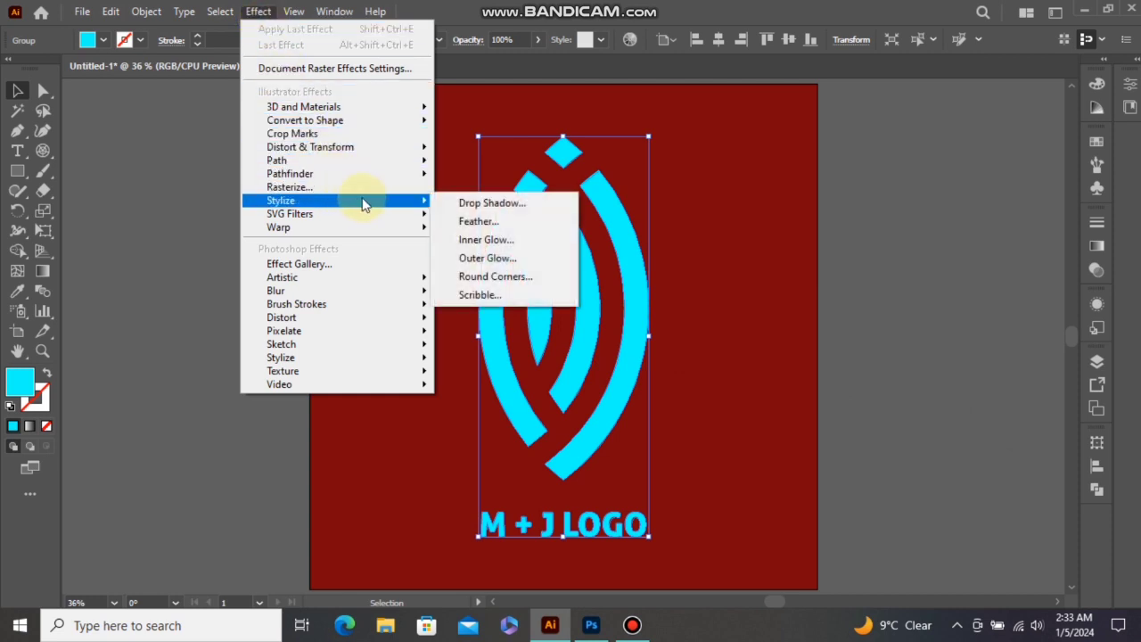
click(482, 205)
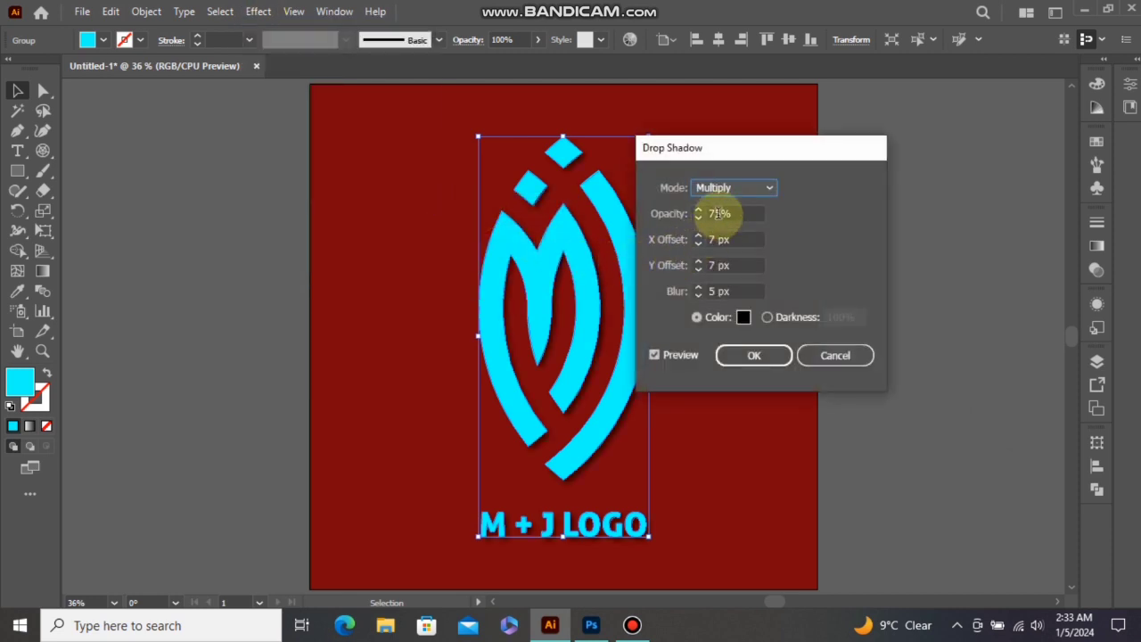
click(719, 214)
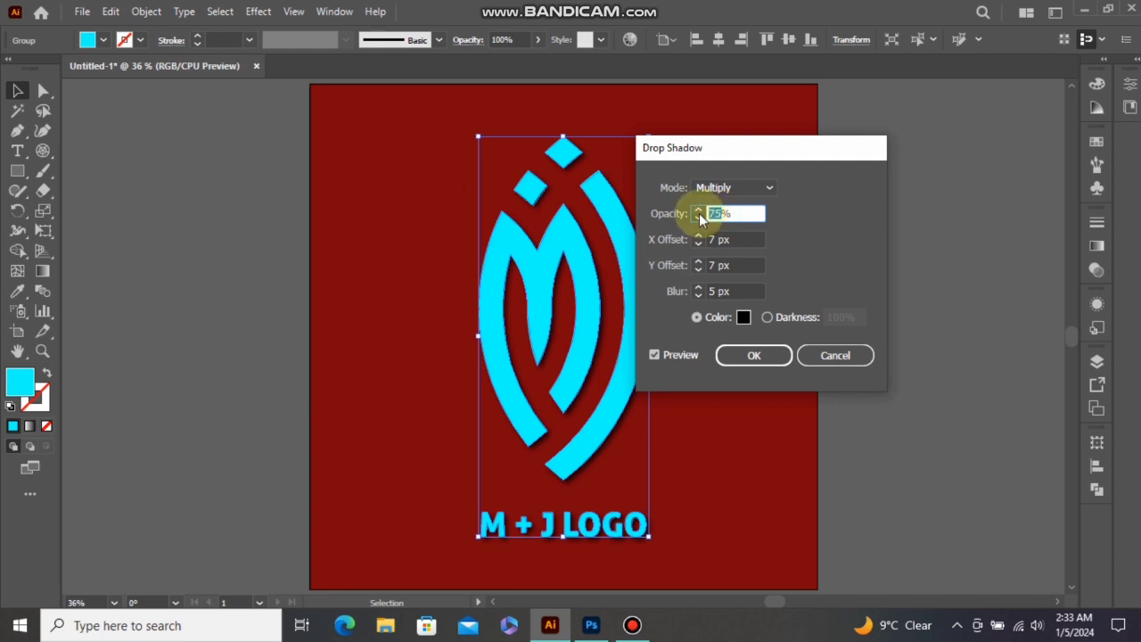
text(7)
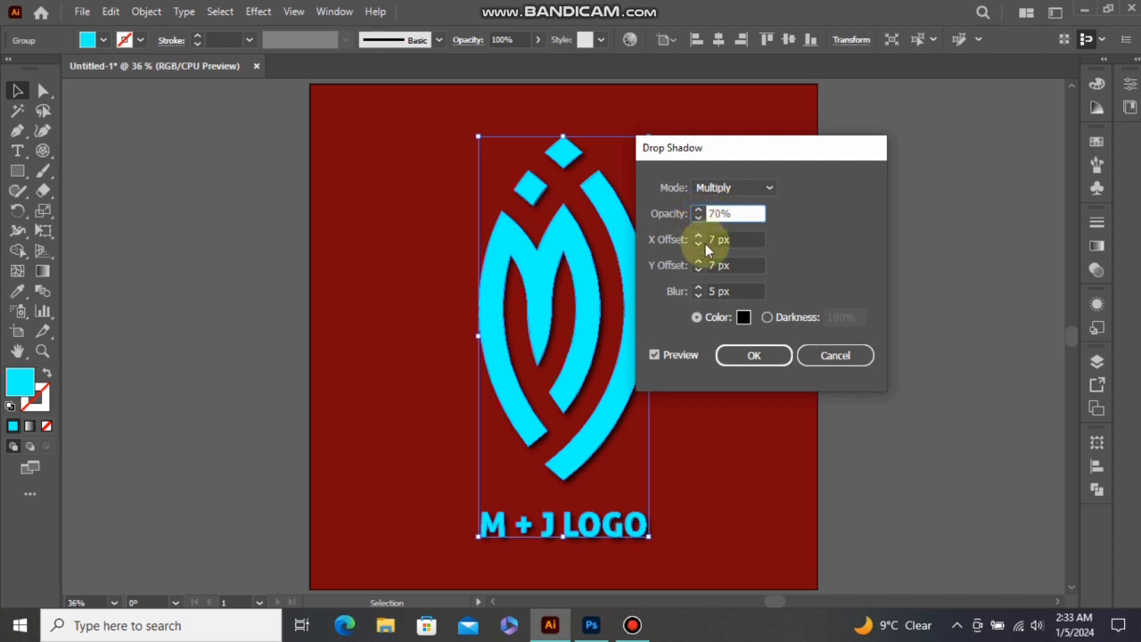
click(699, 291)
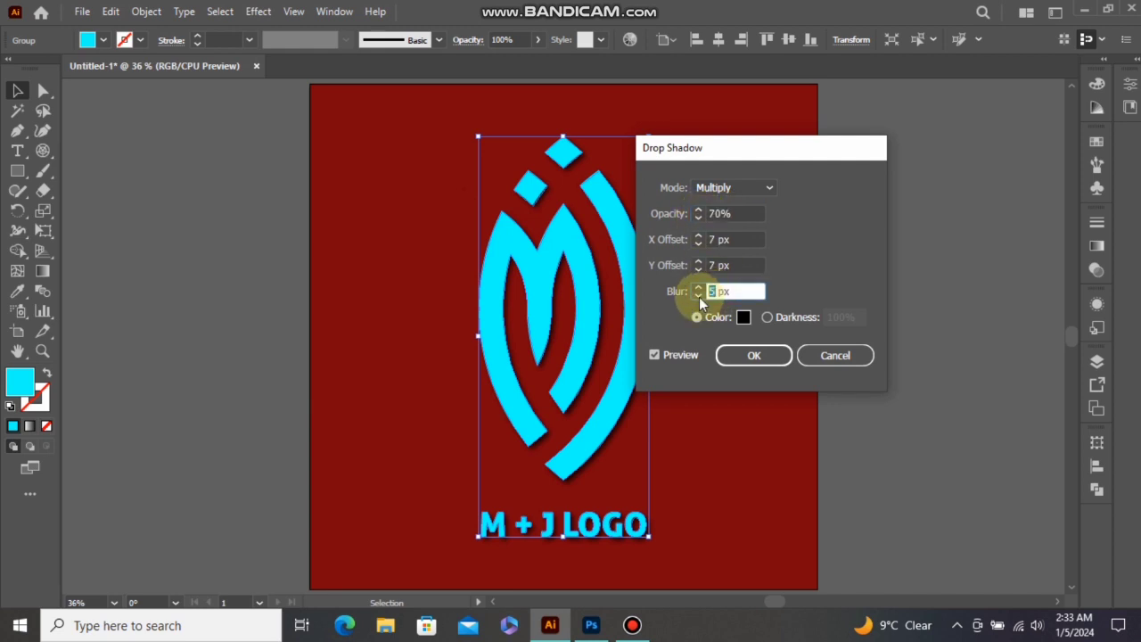
click(734, 354)
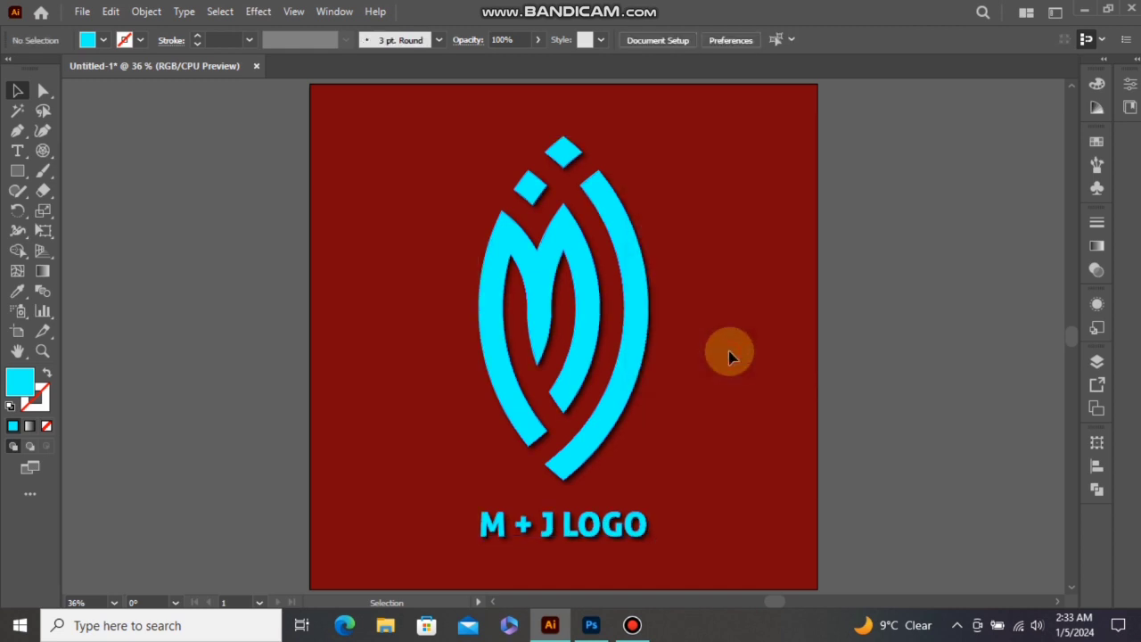